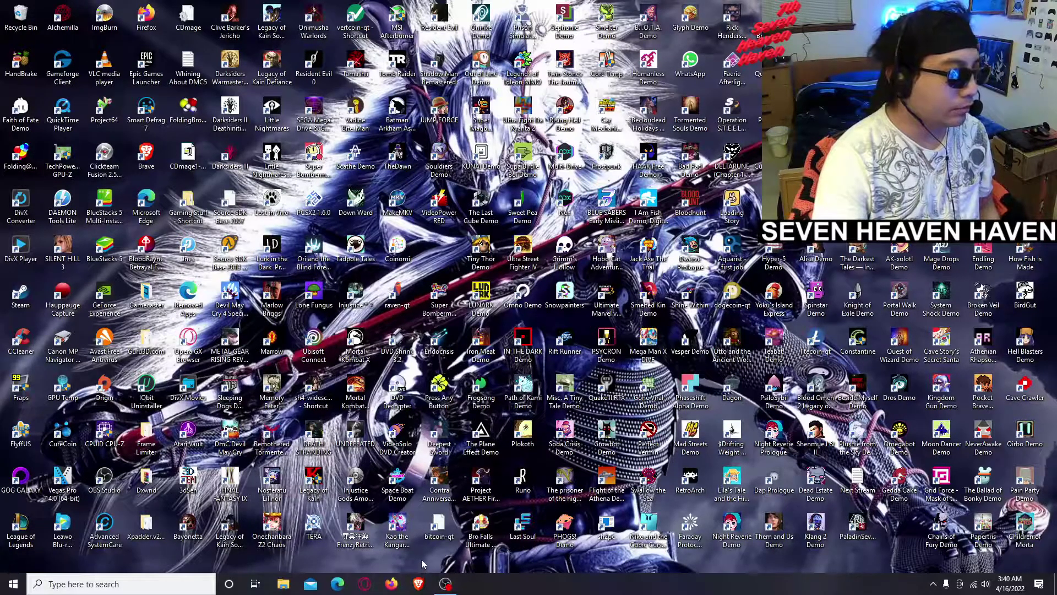
# - In Opera GX, search the web for "mugen elecbyte" and open the elecbyte.com result "M.U.G.E.N - Make Your Own 2D Fighting Game"
pyautogui.click(364, 584)
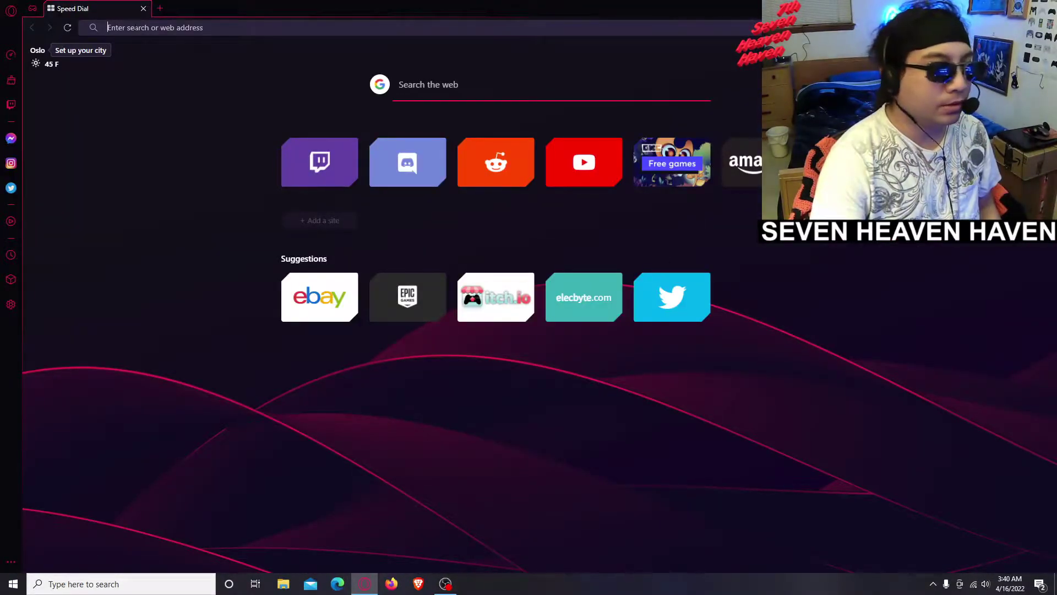
pyautogui.click(144, 9)
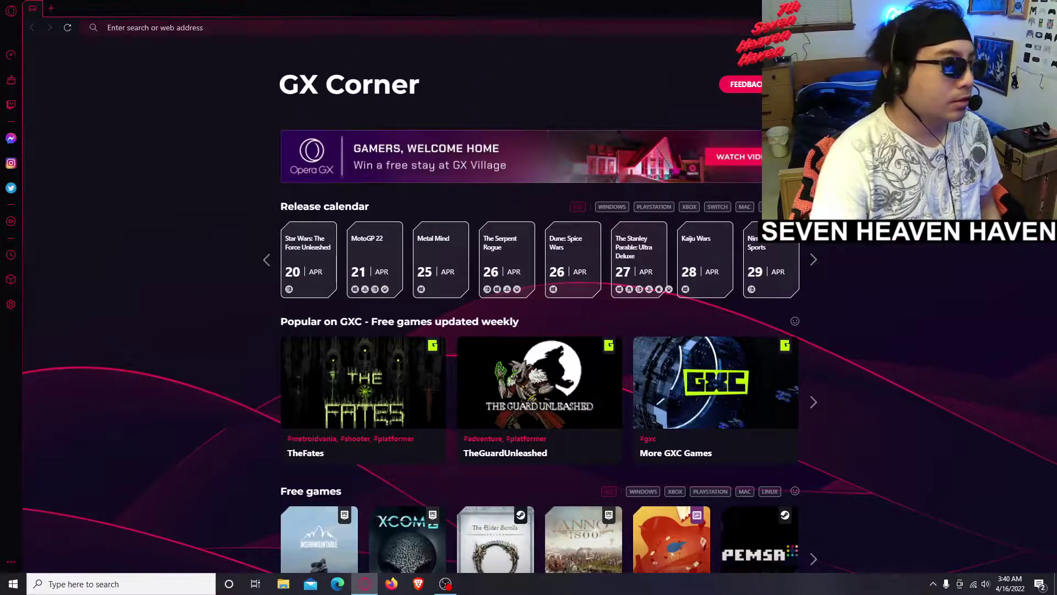
pyautogui.click(529, 27)
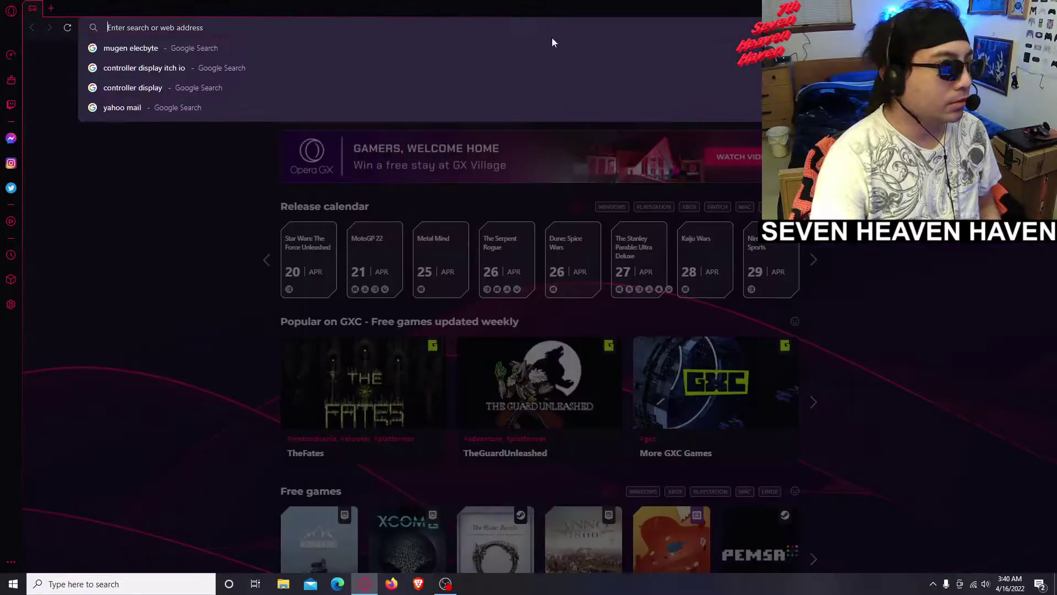
pyautogui.write('mu')
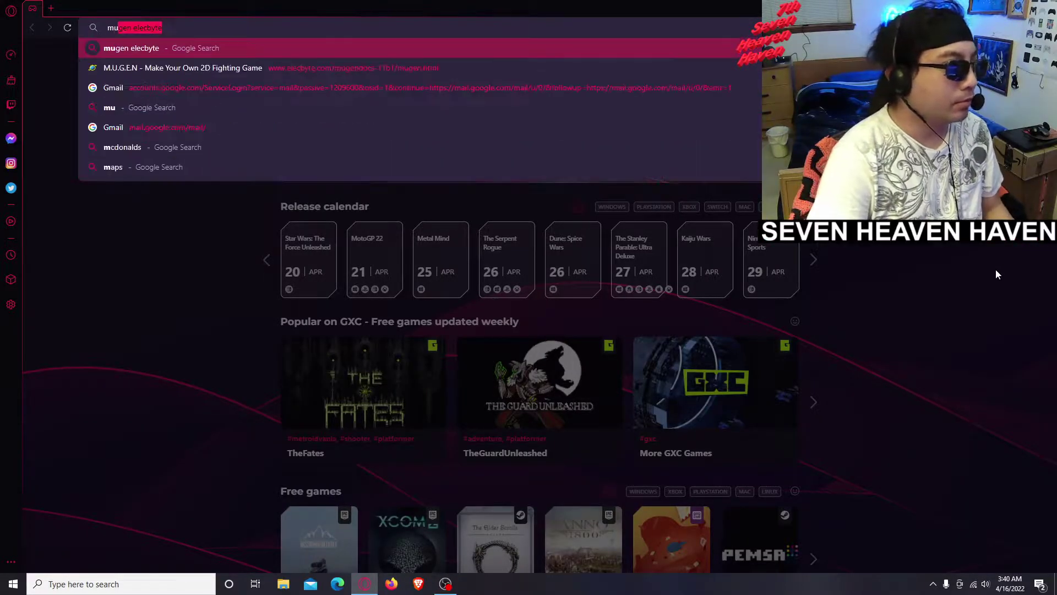
pyautogui.write('gen el')
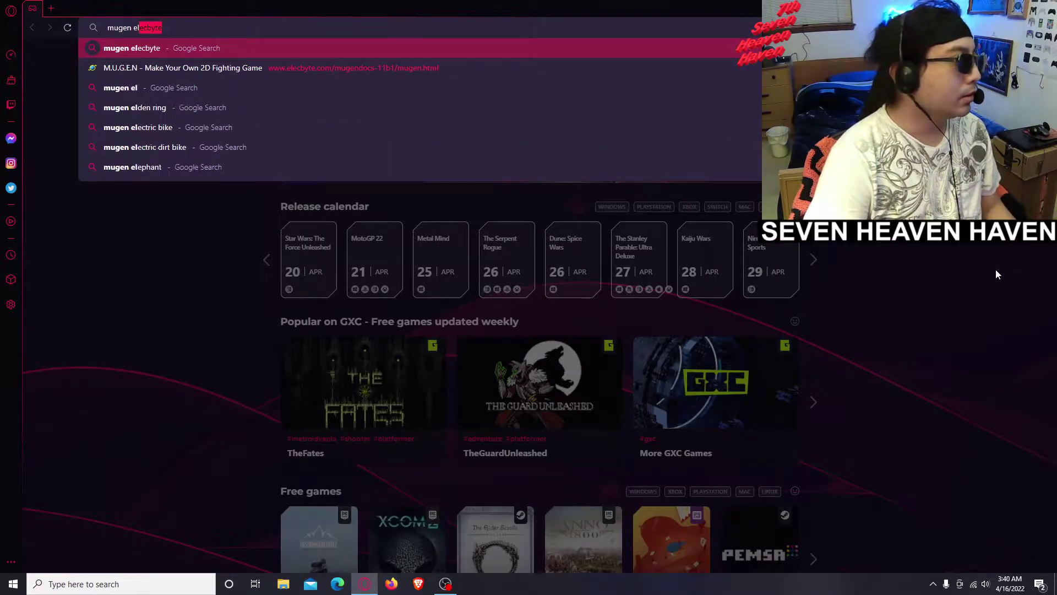
pyautogui.write('ecbyte')
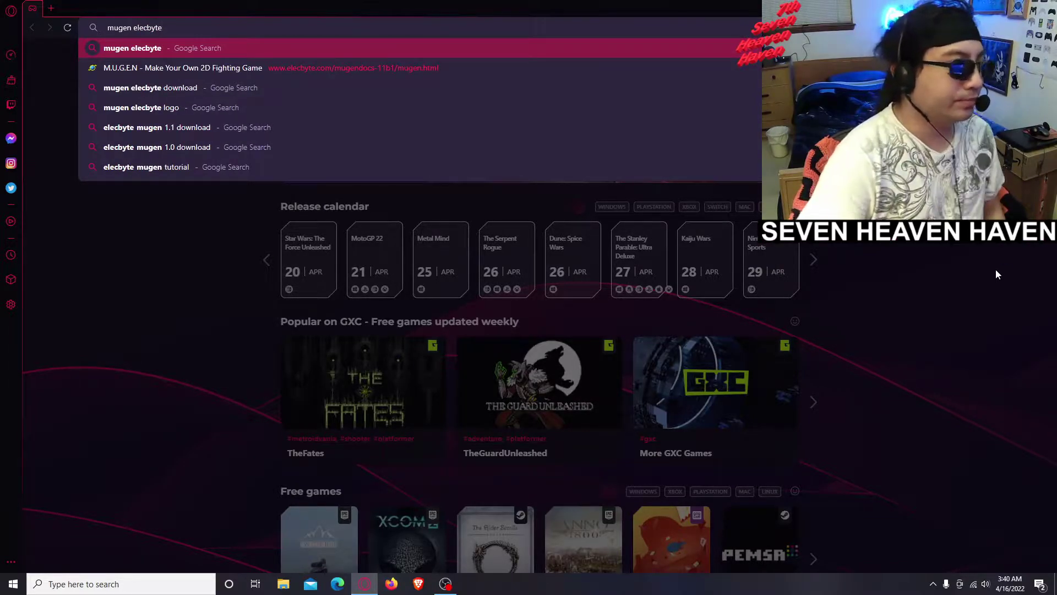
pyautogui.press('Return')
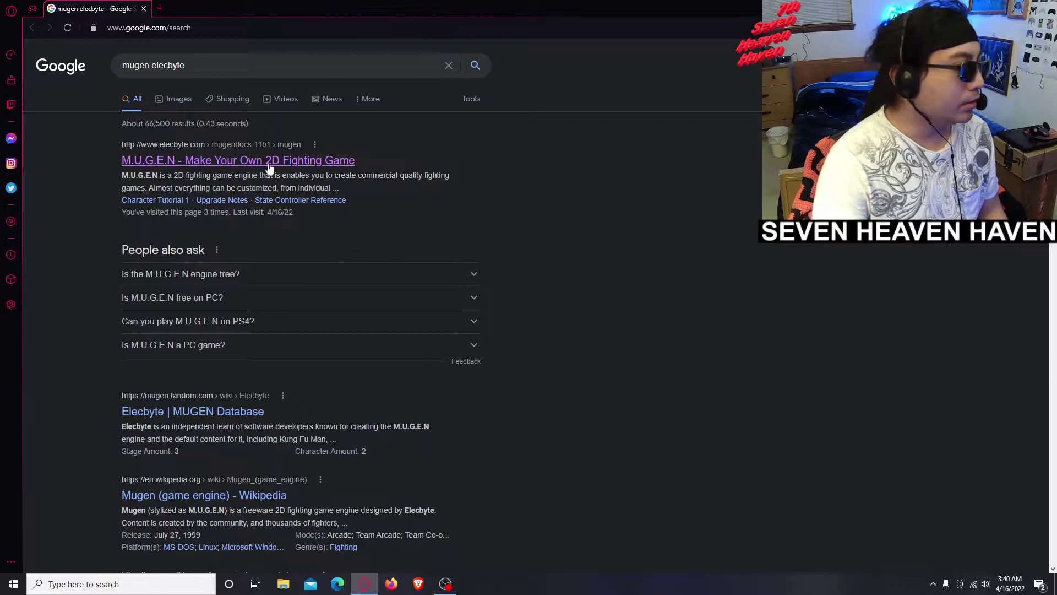
pyautogui.click(302, 161)
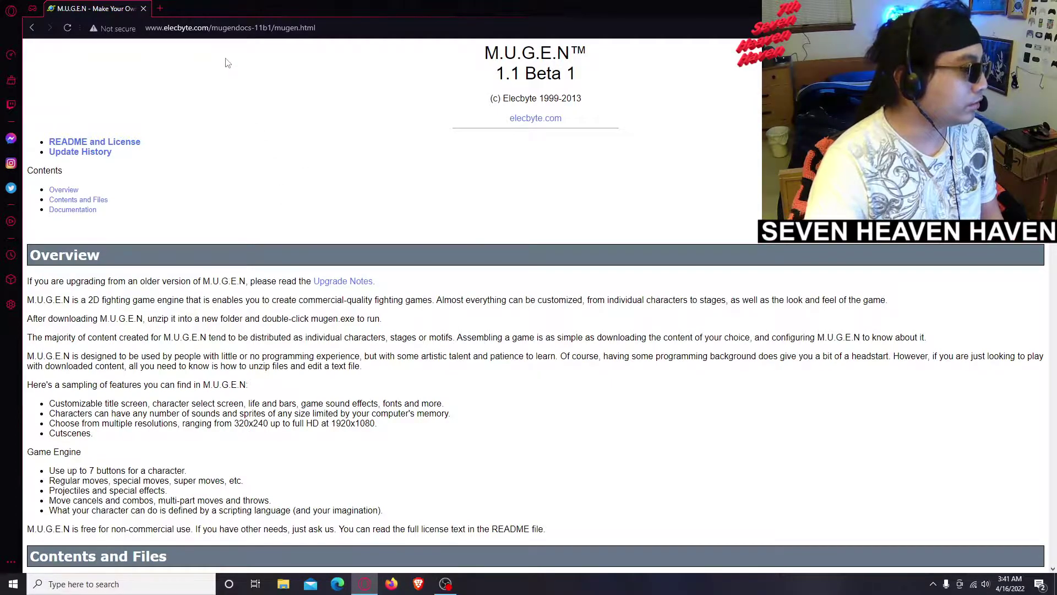
# - In a new tab, search for "what is mugen stand for fighting engine", view the Wikipedia article on the Mugen game engine, and close the tab
pyautogui.click(160, 8)
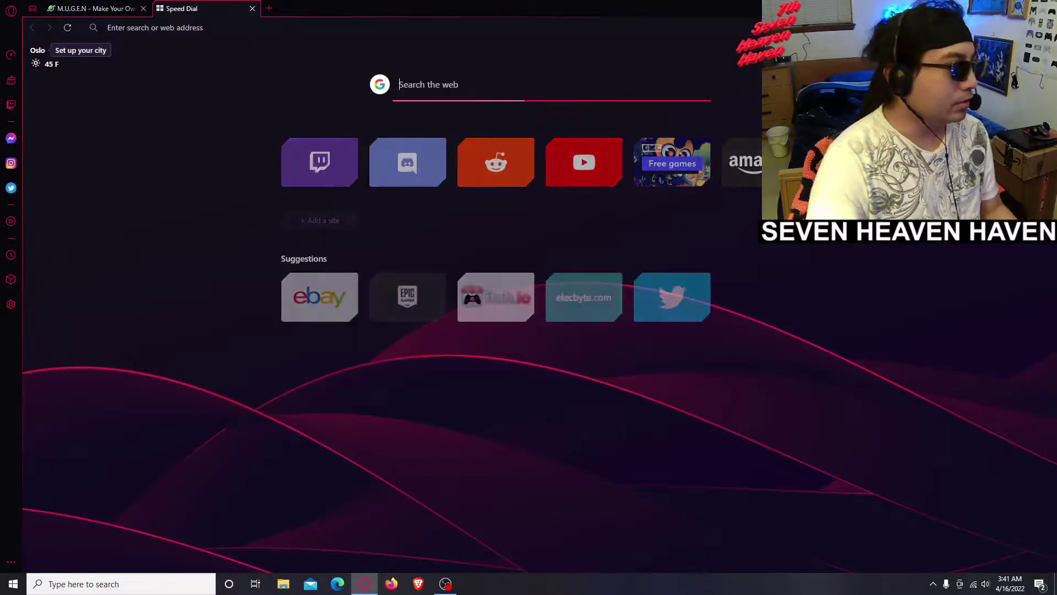
pyautogui.write('what i s')
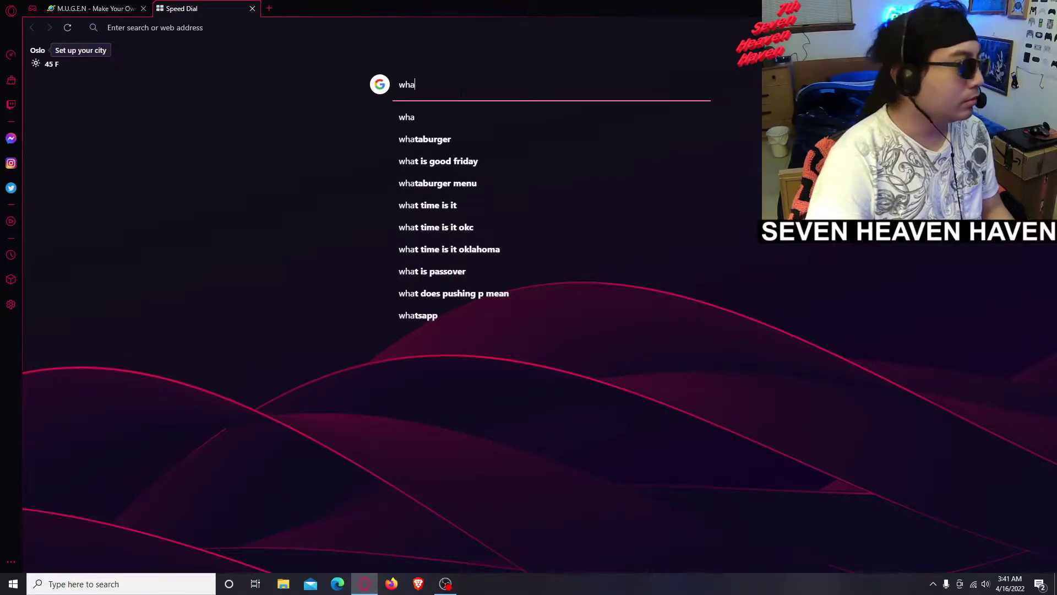
pyautogui.press('BackSpace')
pyautogui.press('BackSpace')
pyautogui.write('s mug')
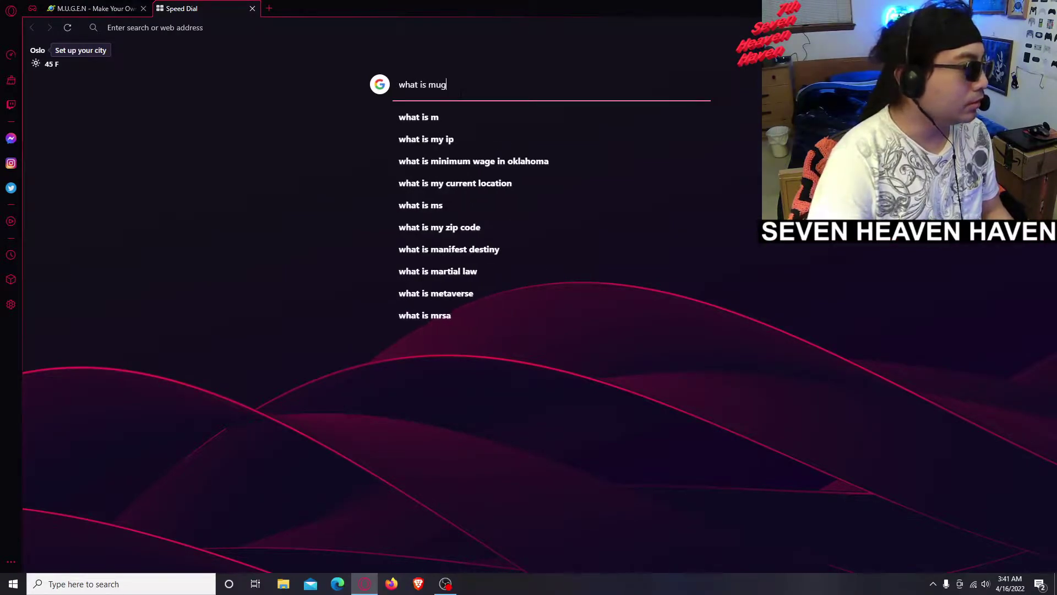
pyautogui.write('en stand for ')
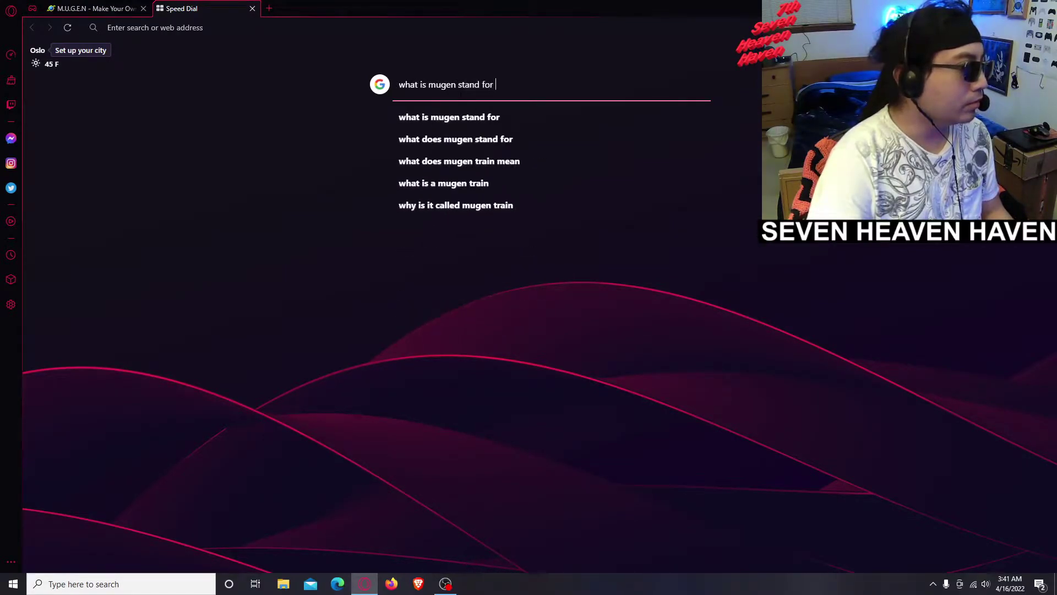
pyautogui.write('fighting engine')
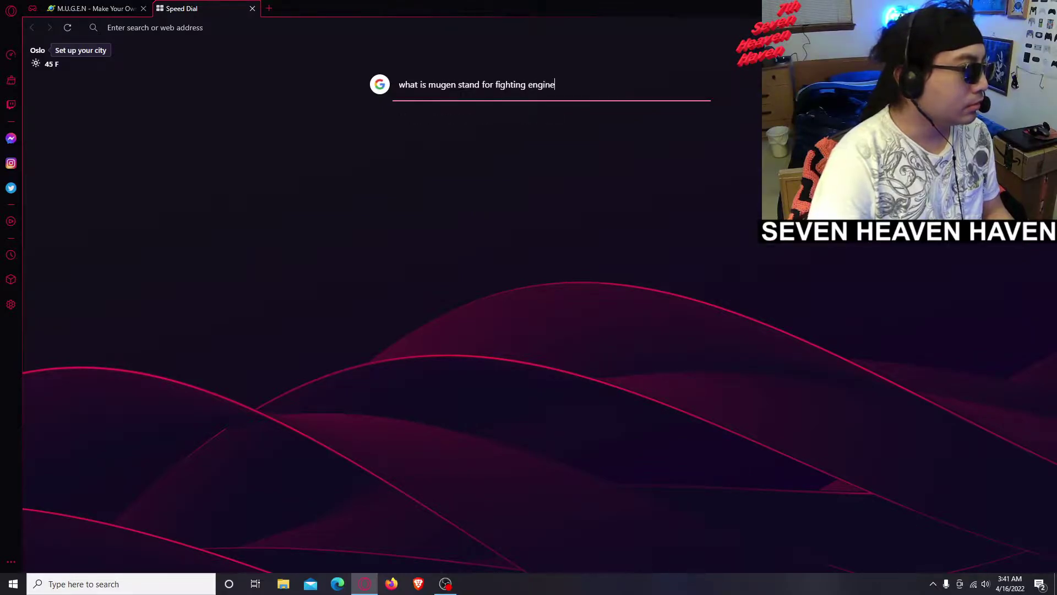
pyautogui.press('Return')
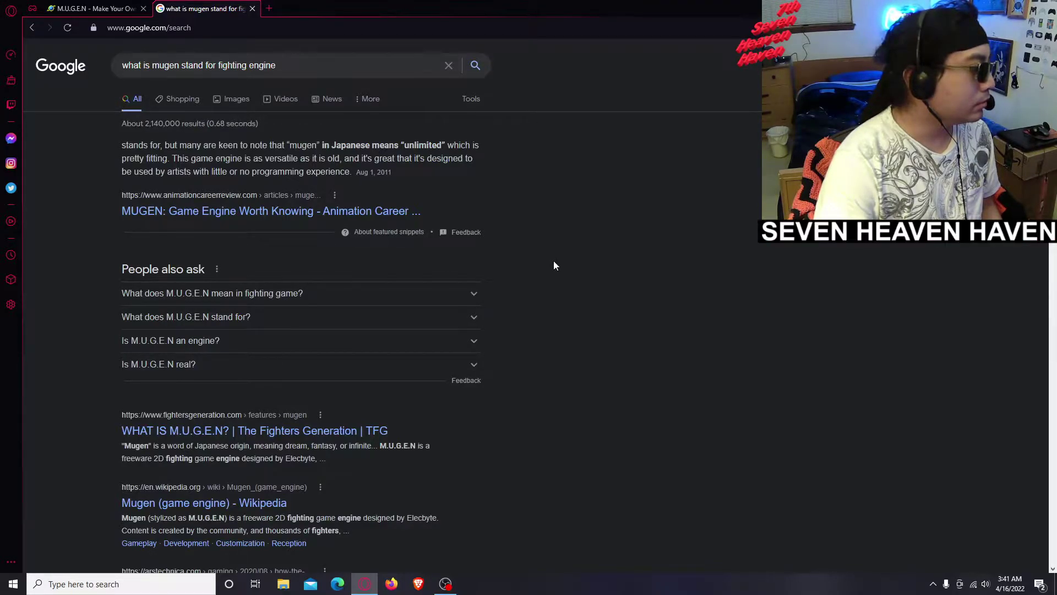
pyautogui.click(284, 502)
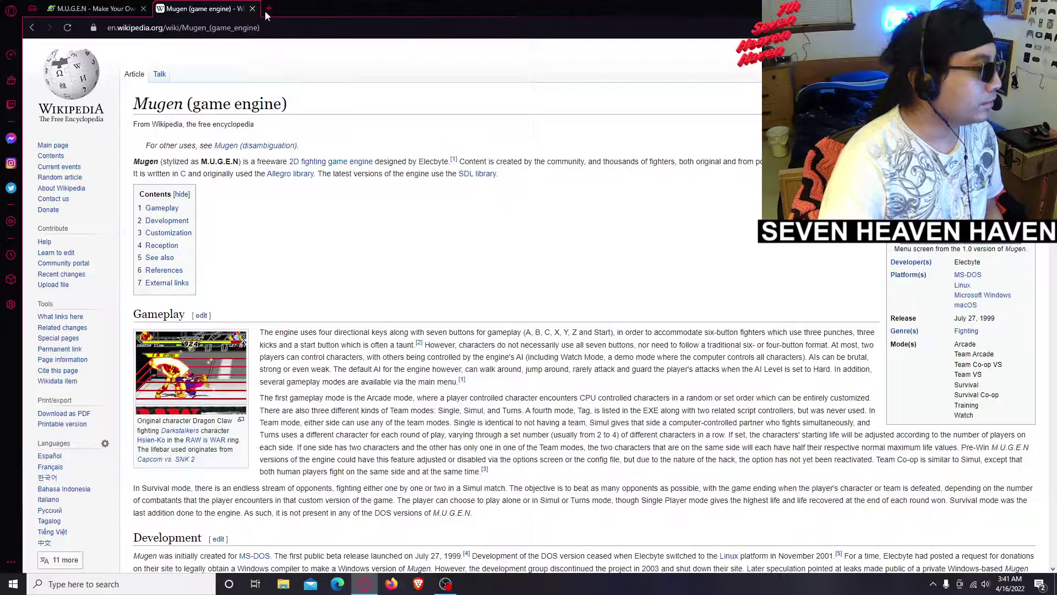
pyautogui.click(253, 10)
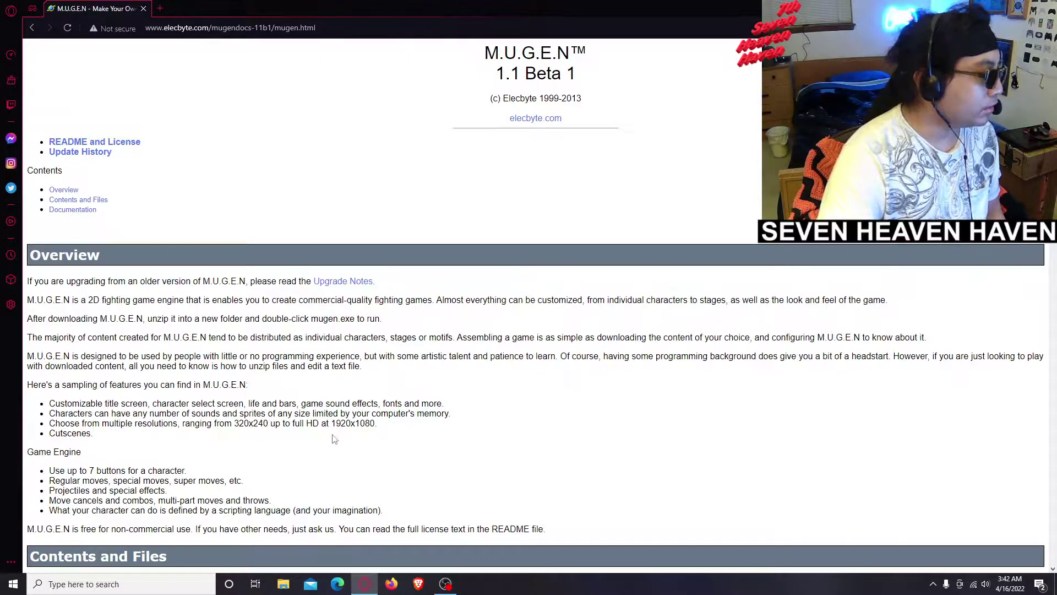
# - Look through the M.U.G.E.N documentation page from the overview and file lists down to the tutorials and upgrade notes
pyautogui.scroll(-1, 105, 446)
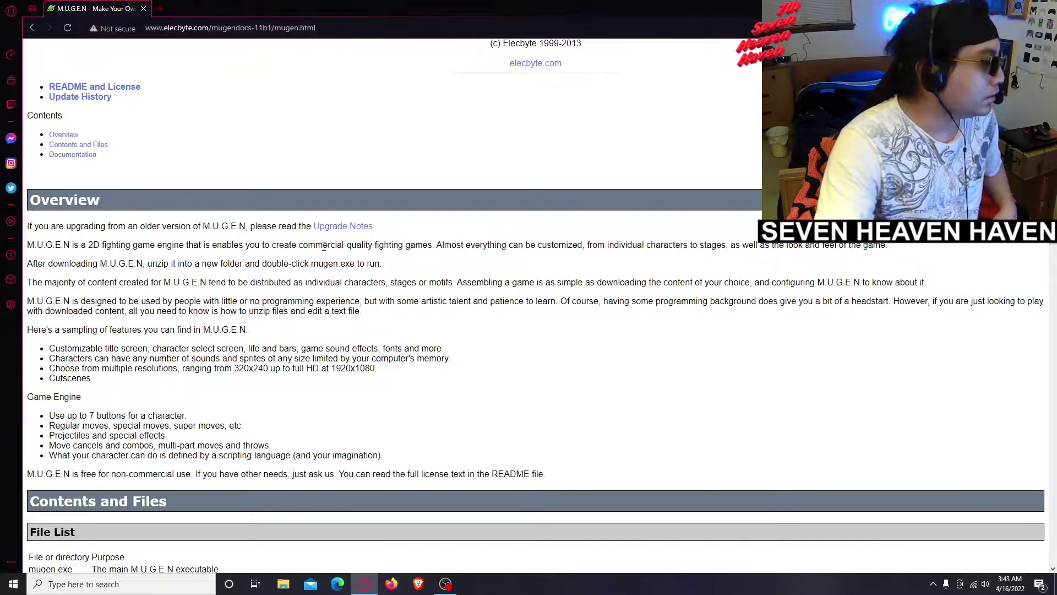
pyautogui.scroll(-3, 324, 246)
pyautogui.scroll(-5, 323, 247)
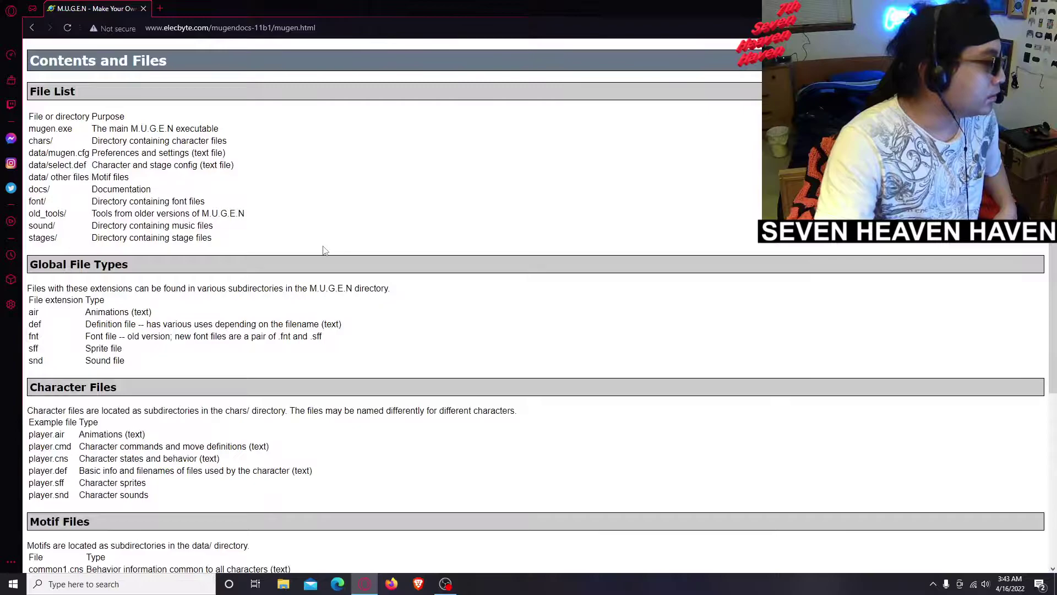
pyautogui.scroll(-9, 324, 250)
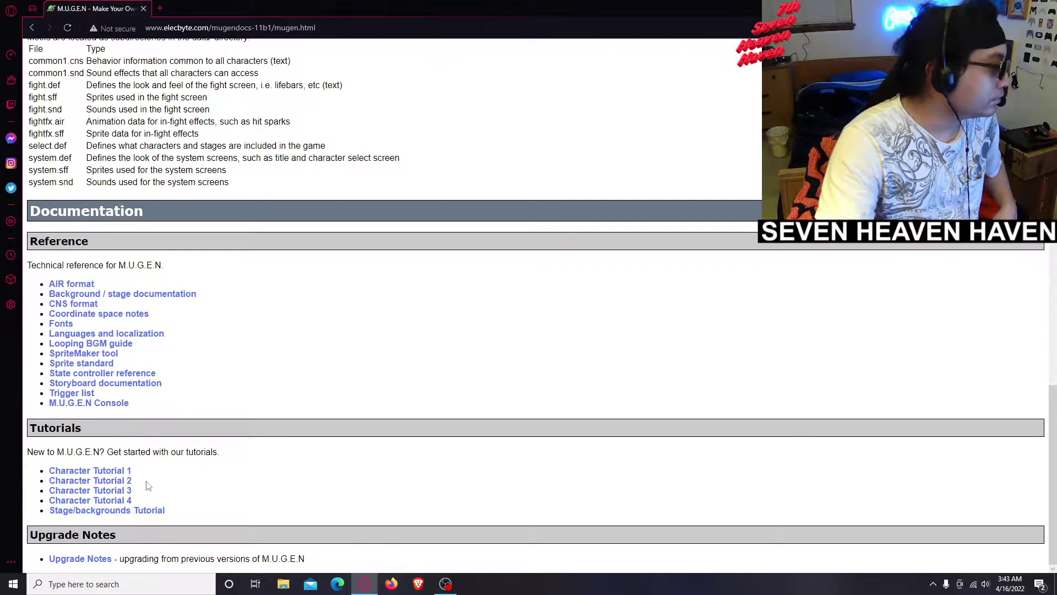
# - Open Character Tutorial 1, skim its content, and return to the tutorials list on the M.U.G.E.N documentation page
pyautogui.click(124, 470)
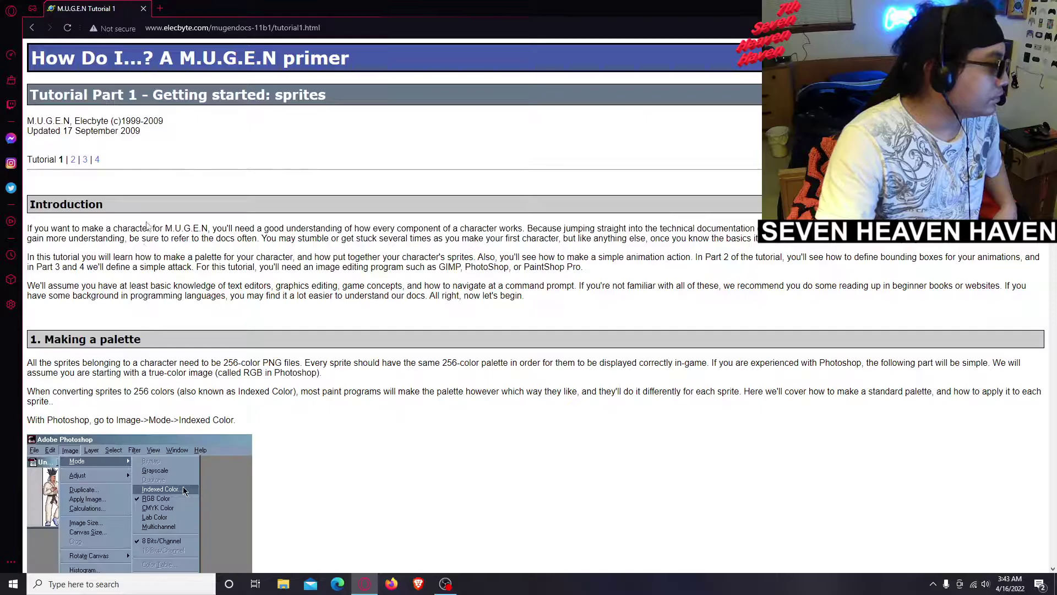
pyautogui.scroll(-10, 147, 225)
pyautogui.scroll(10, 147, 225)
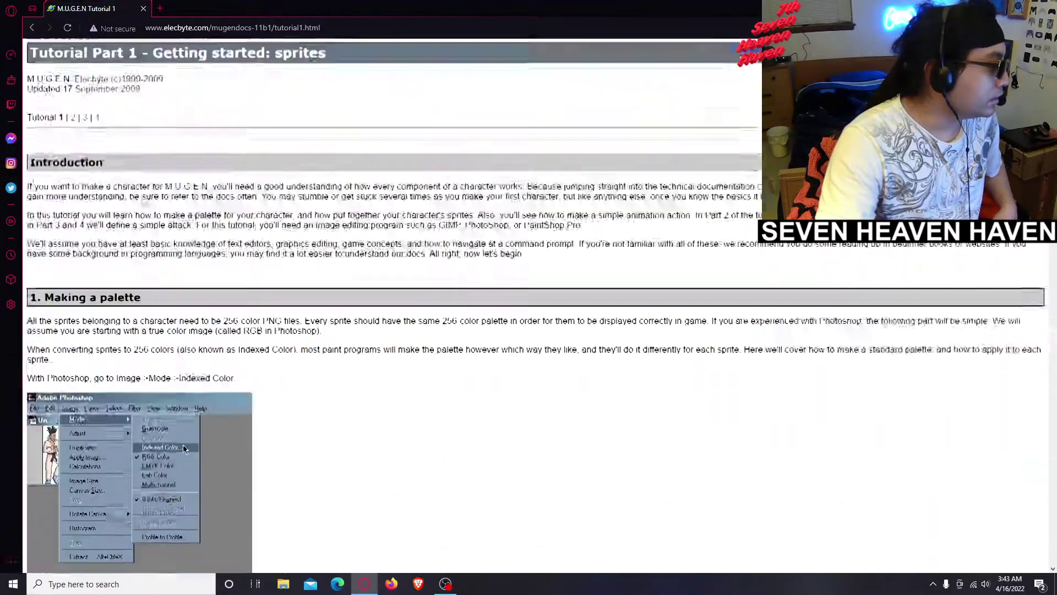
pyautogui.click(31, 27)
pyautogui.scroll(-10, 114, 440)
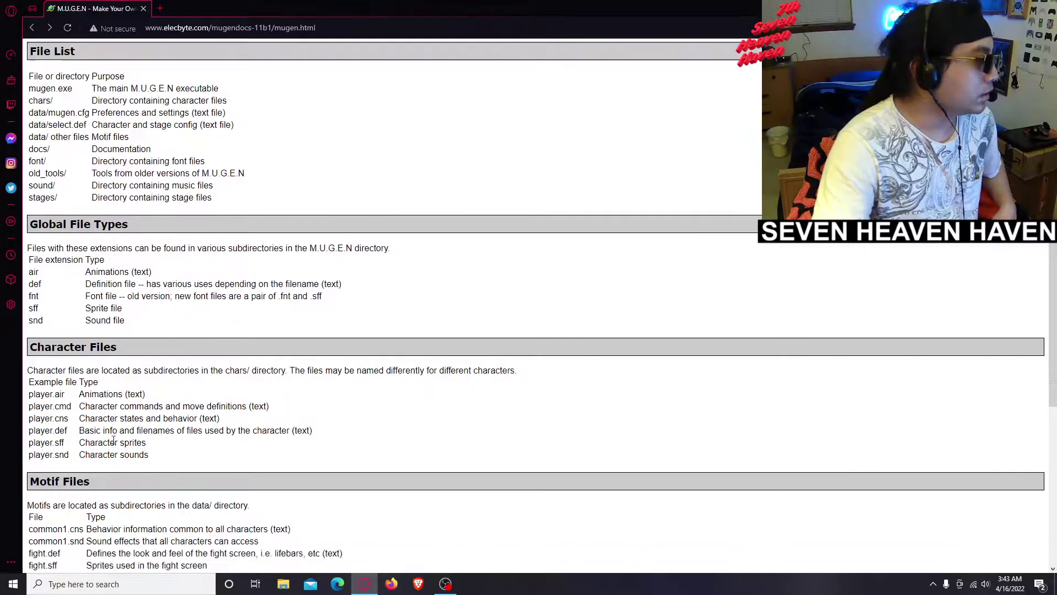
pyautogui.scroll(-1, 113, 440)
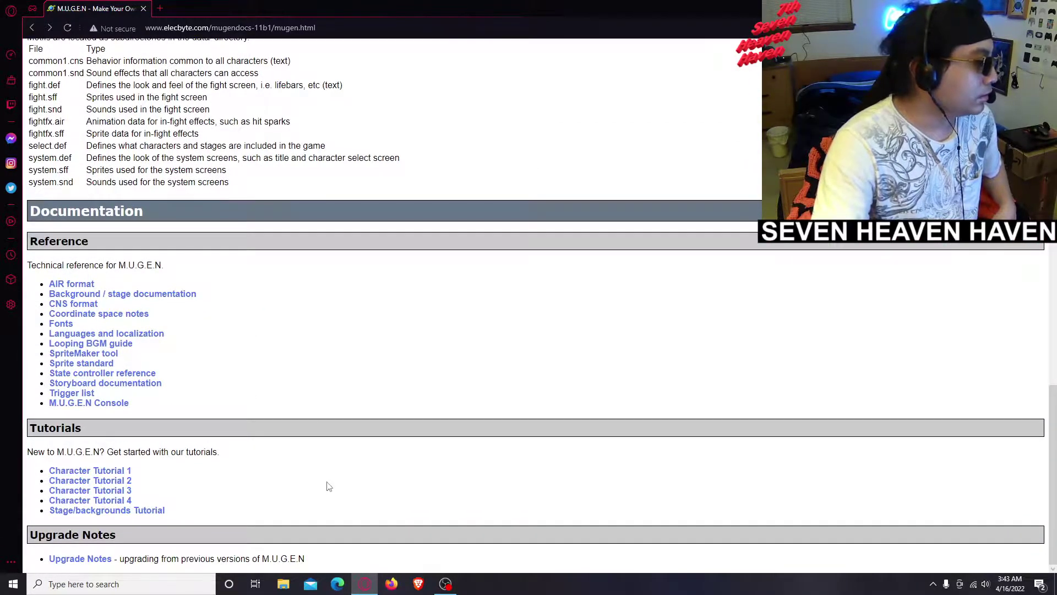
# - Return to the "mugen elecbyte" search results and look through them for a download source
pyautogui.click(34, 28)
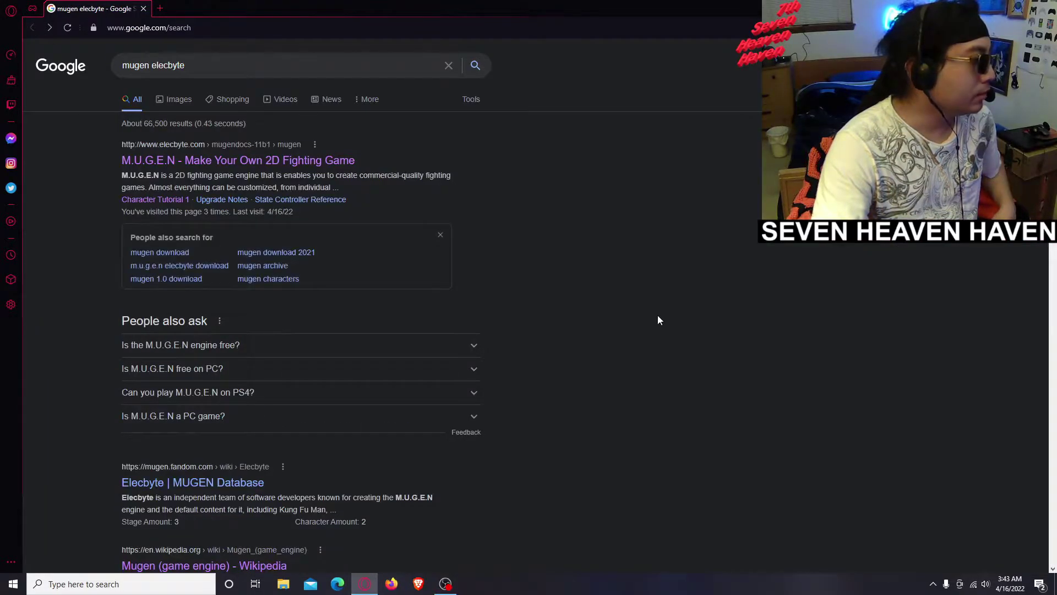
pyautogui.scroll(-2, 746, 351)
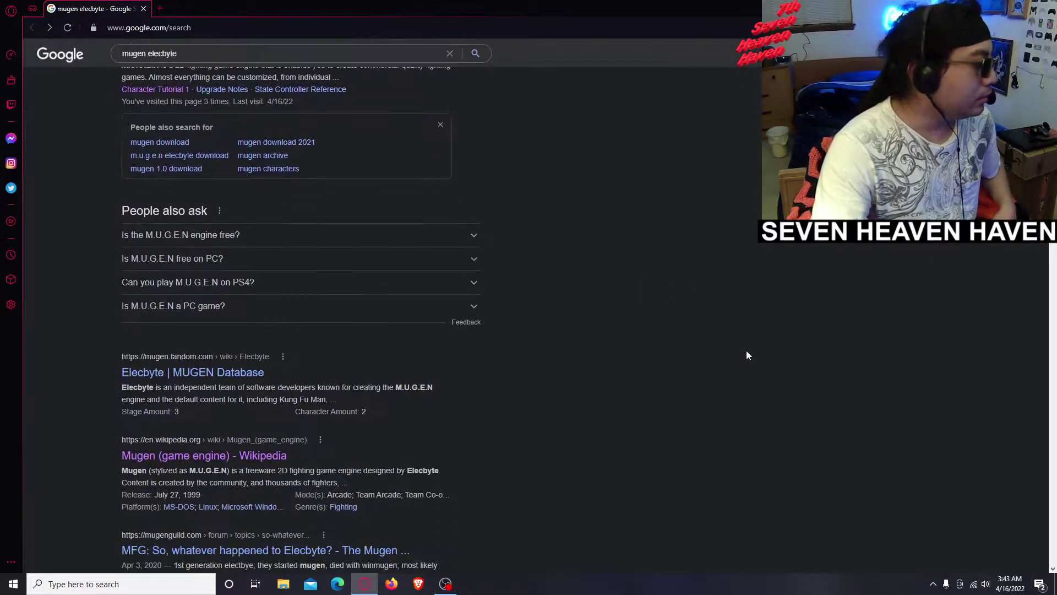
pyautogui.scroll(1, 748, 355)
pyautogui.scroll(-2, 747, 356)
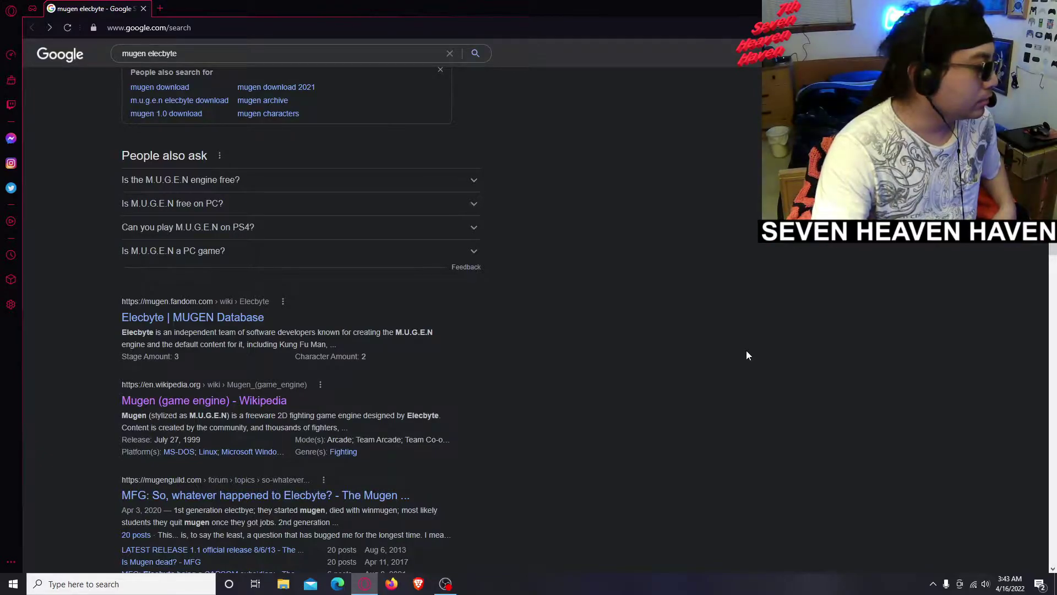
pyautogui.scroll(3, 747, 356)
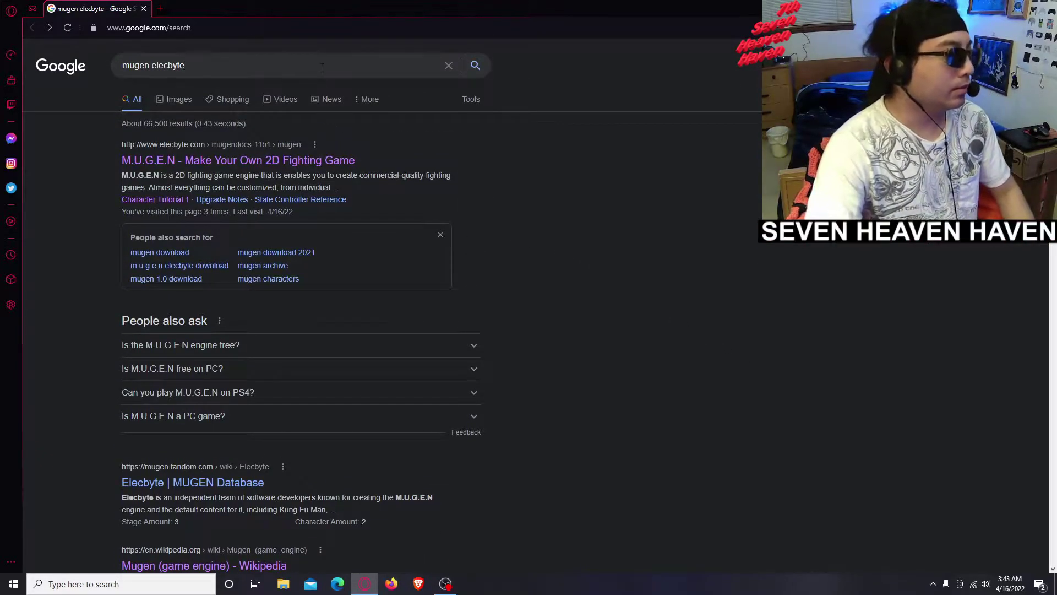
# - Extend the search query to "mugen elecbyte download" and open the mugenarchive.com result "Downloads: MUGEN Builds"
pyautogui.doubleClick(322, 67)
pyautogui.click(324, 66)
pyautogui.write('d')
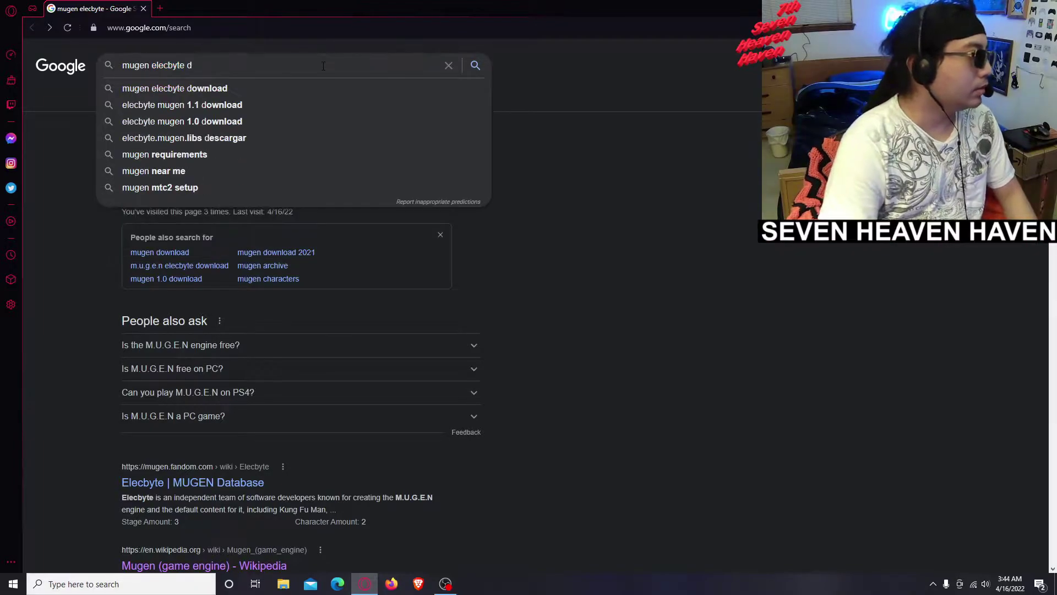
pyautogui.write('ownload')
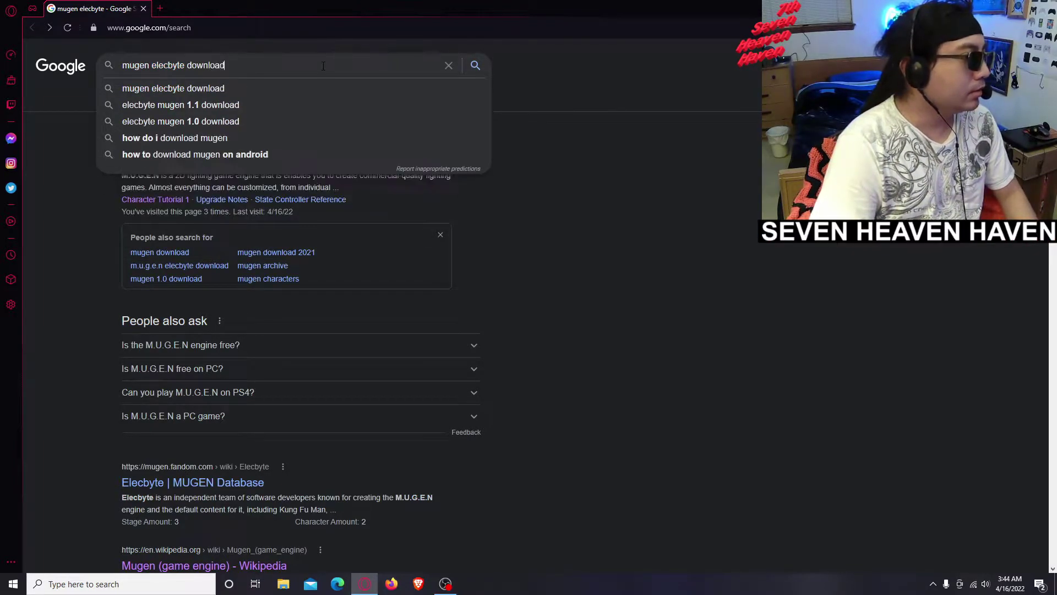
pyautogui.press('Return')
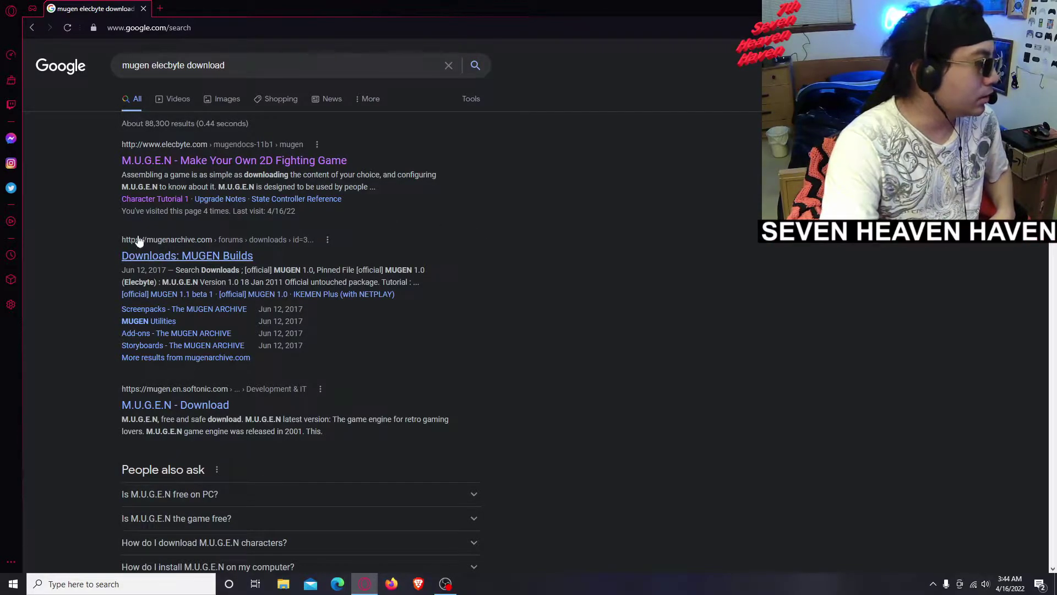
pyautogui.click(159, 256)
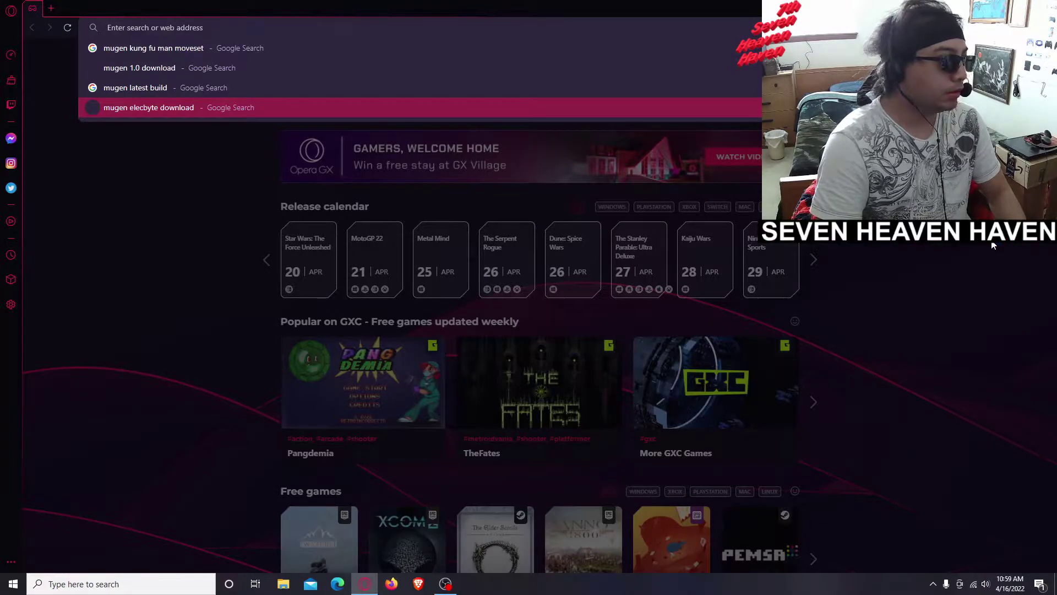
# - Search the web for "mugen 1.0 download"
pyautogui.write('mu')
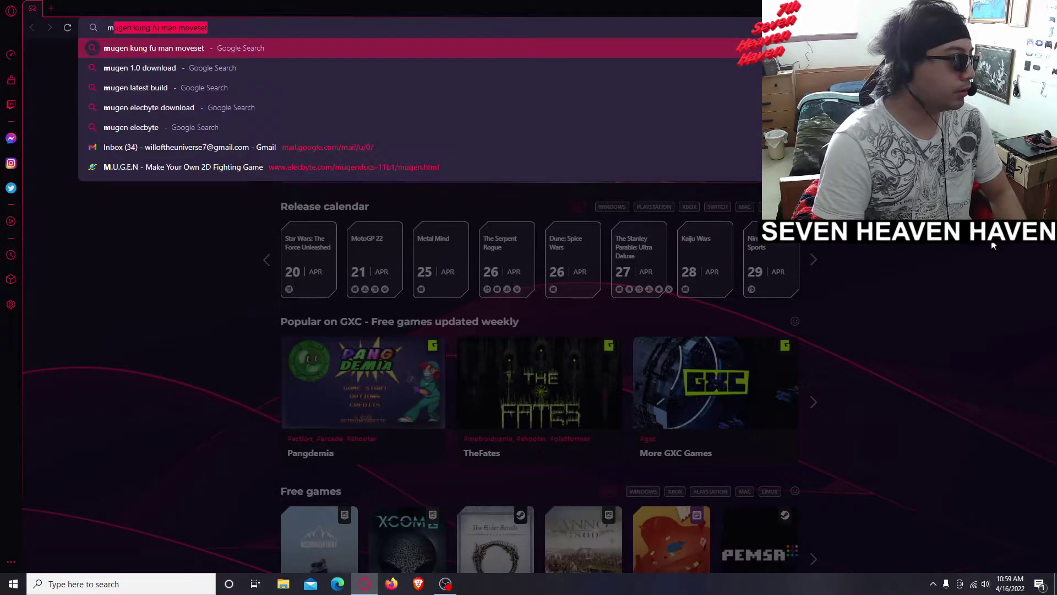
pyautogui.write('gen')
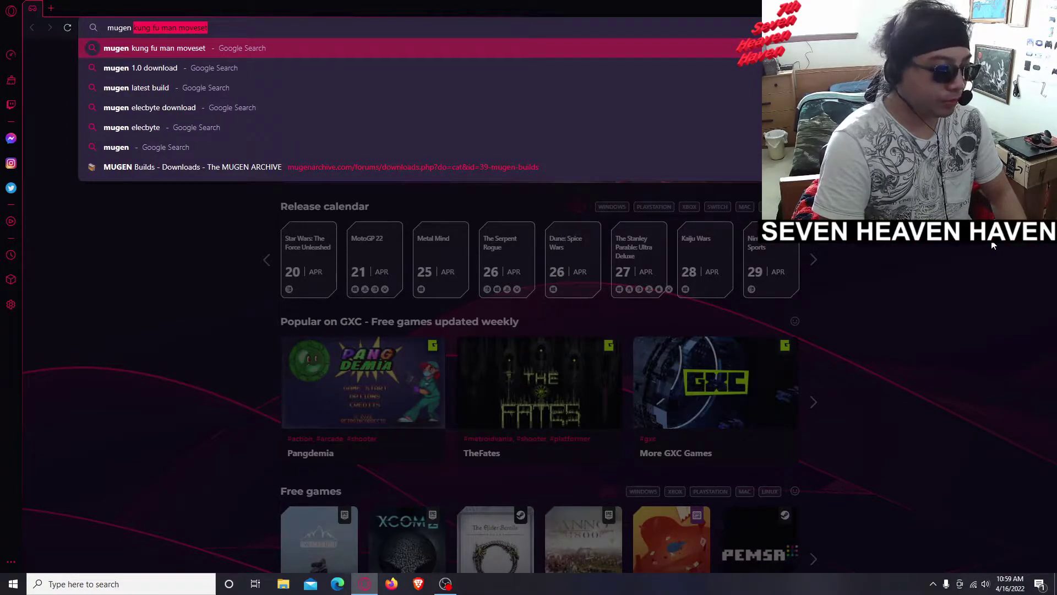
pyautogui.write(' 1.0 download')
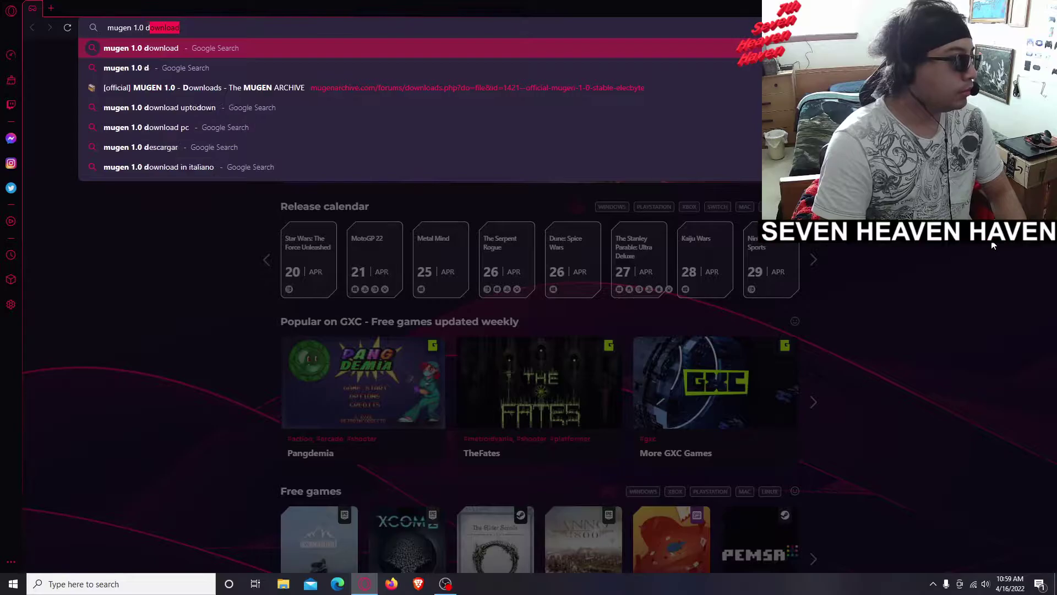
pyautogui.press('Return')
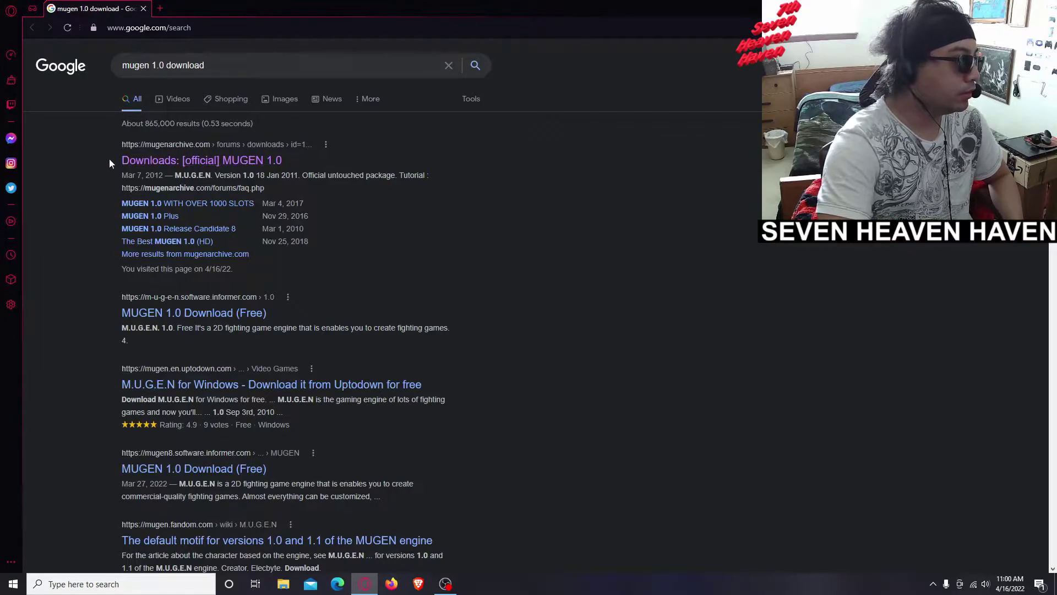
# - Open the mugenarchive.com result "Downloads: [official] MUGEN 1.0" and look over its download page
pyautogui.moveTo(109, 158); pyautogui.dragTo(289, 162)
pyautogui.click(60, 204)
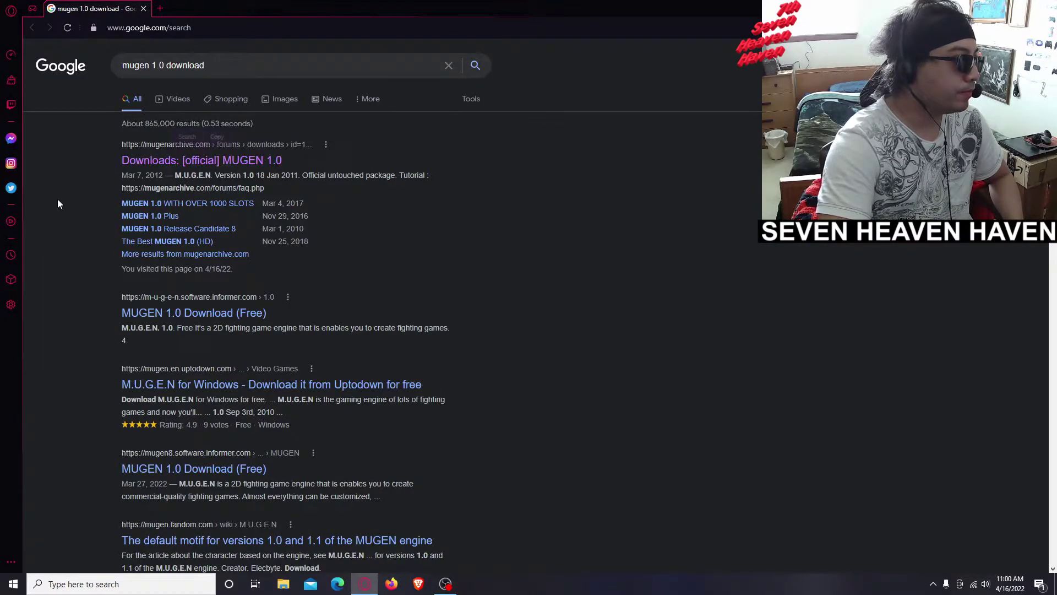
pyautogui.click(171, 161)
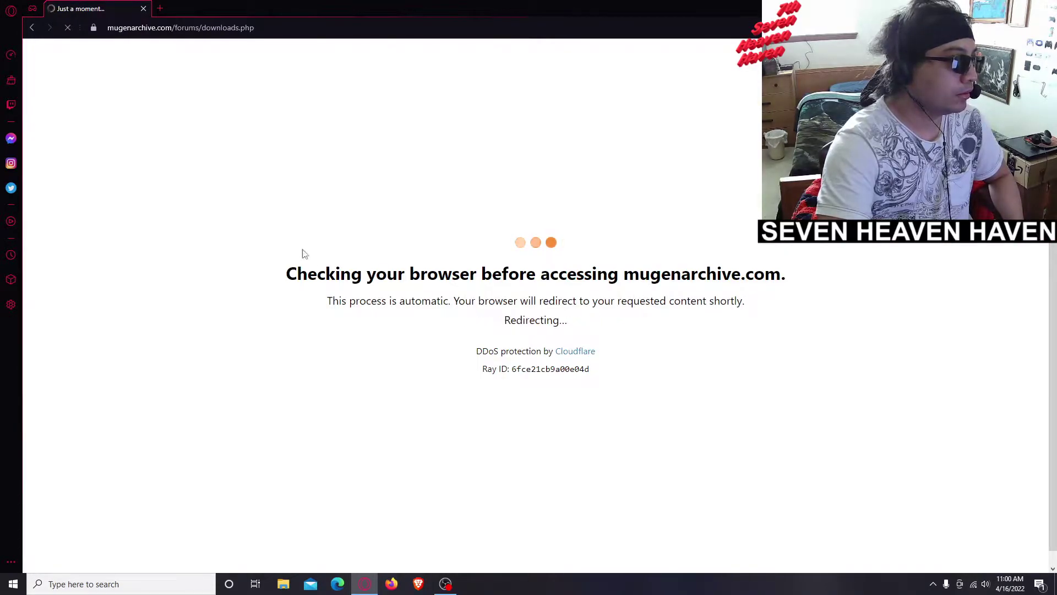
pyautogui.scroll(-3, 464, 396)
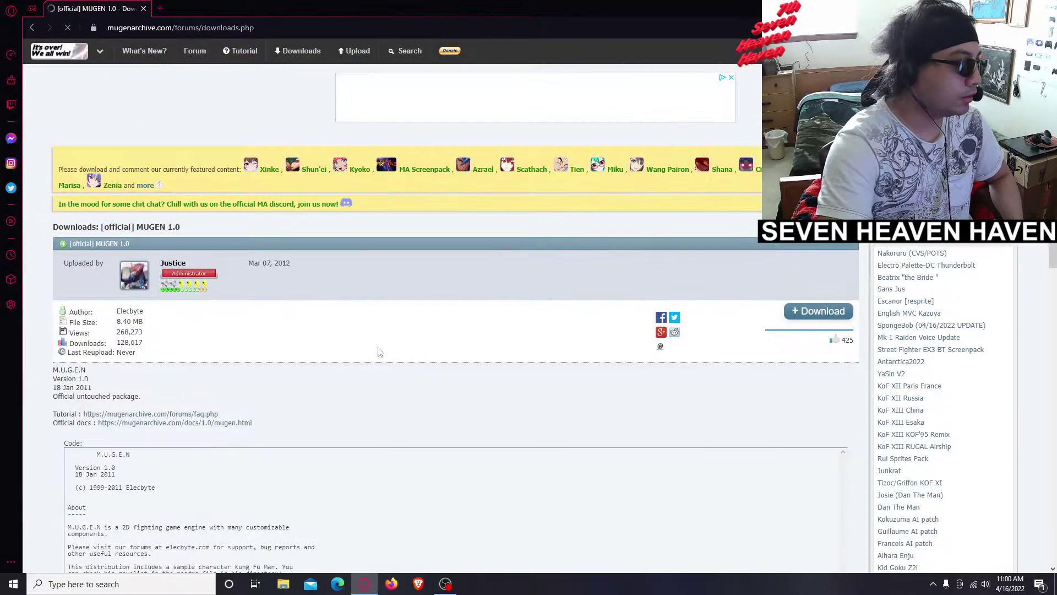
pyautogui.scroll(3, 253, 109)
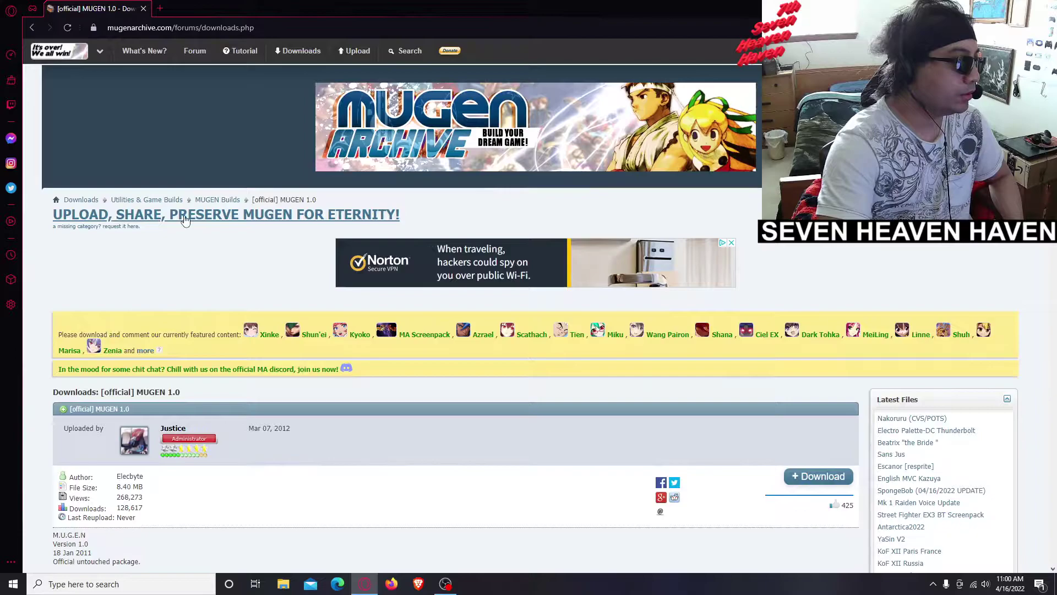
pyautogui.scroll(-3, 286, 250)
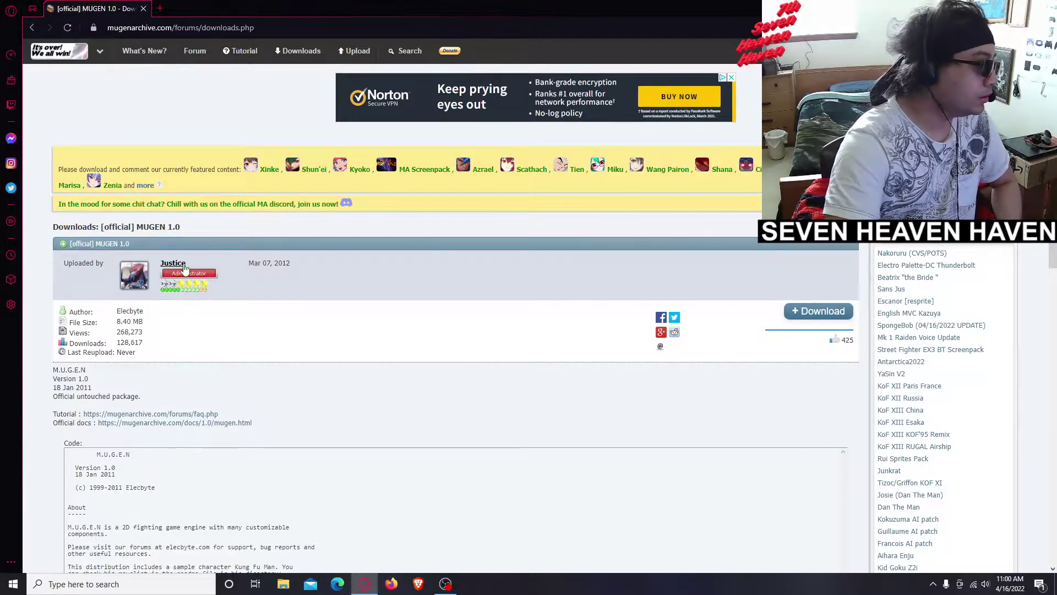
# - Try to download the official MUGEN 1.0 package from MUGEN Archive, retry once, and return to the search results
pyautogui.click(804, 314)
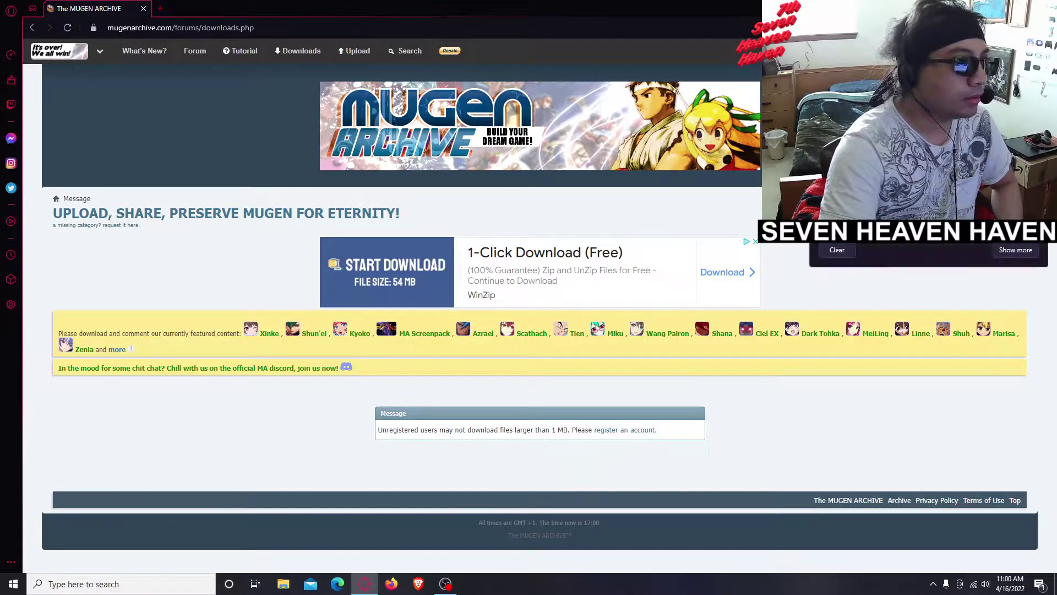
pyautogui.click(30, 29)
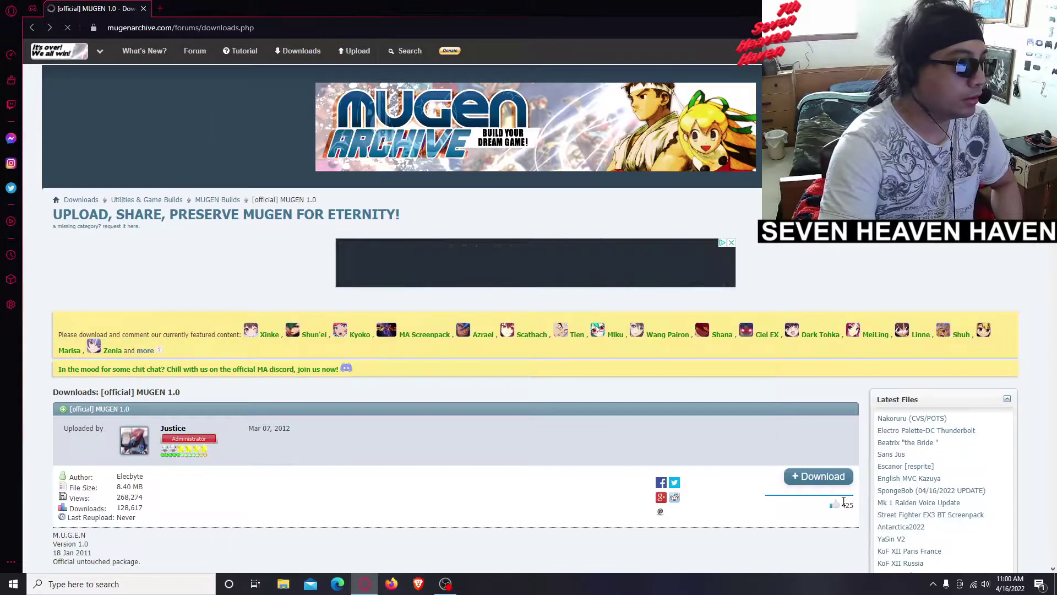
pyautogui.scroll(-1, 837, 501)
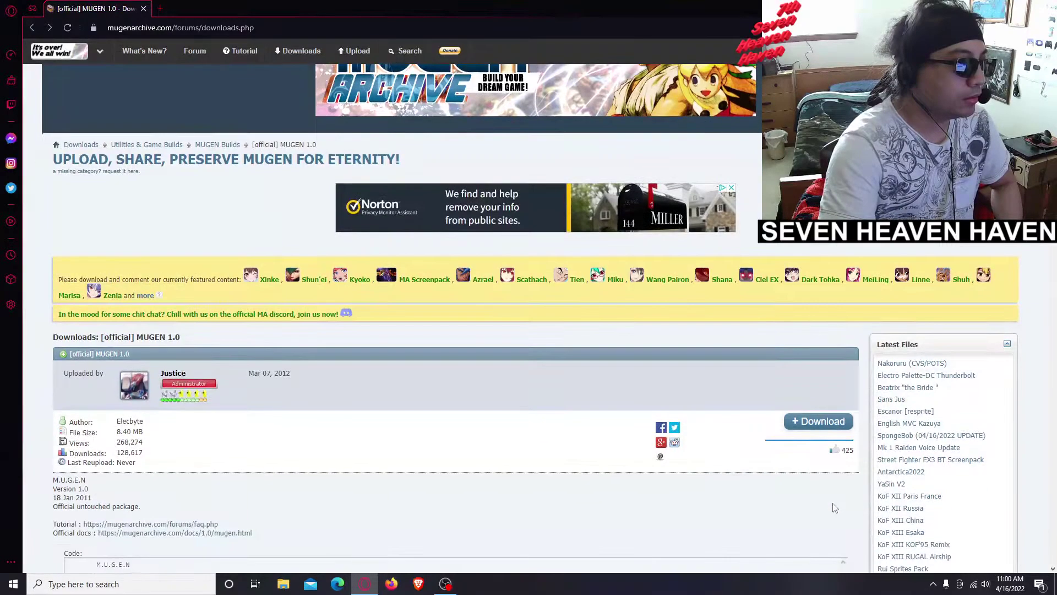
pyautogui.click(818, 422)
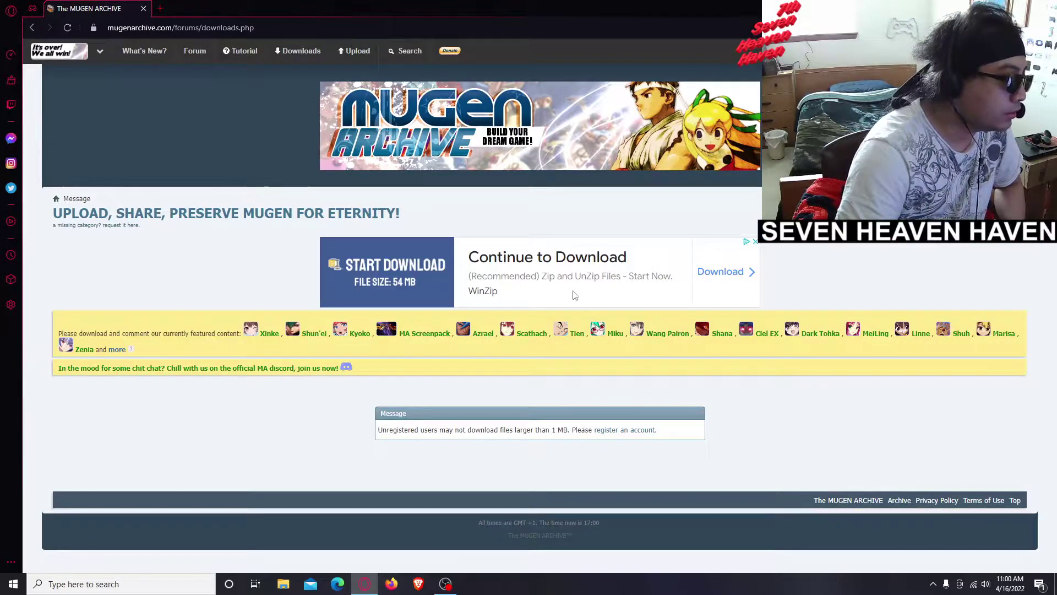
pyautogui.click(32, 28)
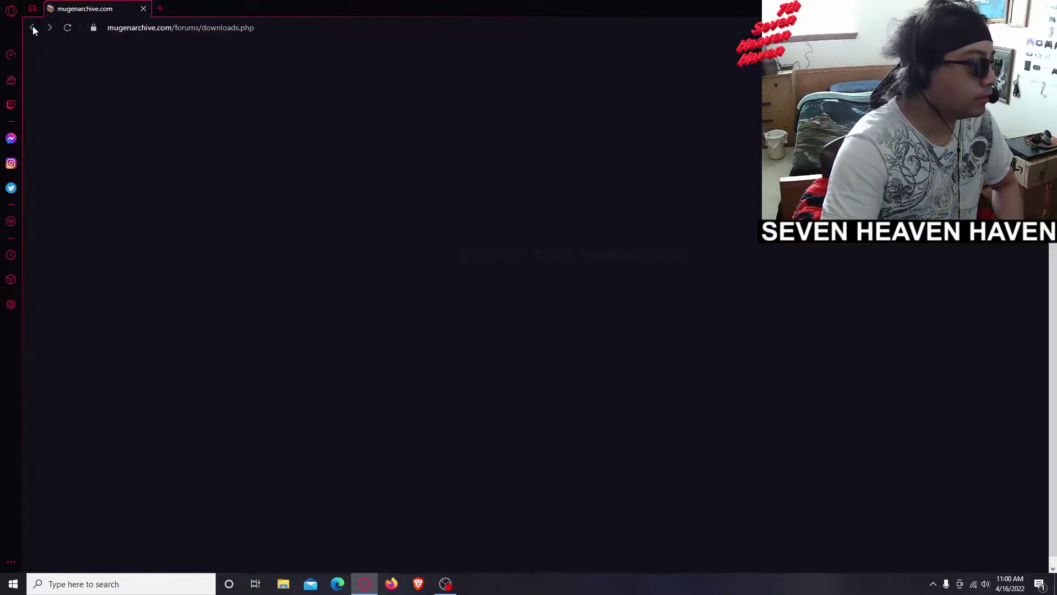
pyautogui.click(32, 27)
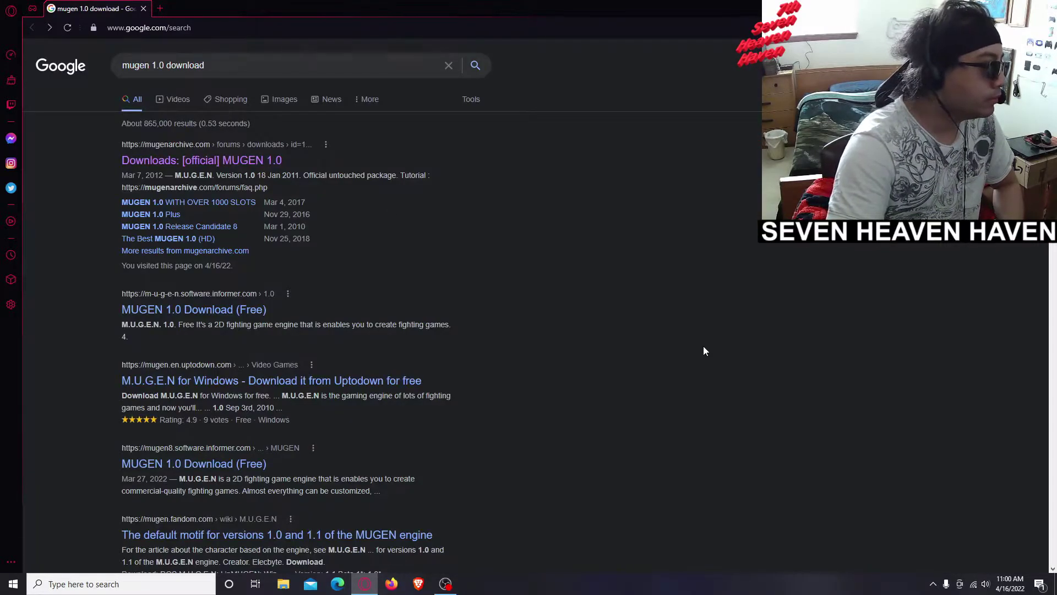
# - Open the m-u-g-e-n.software.informer.com result "MUGEN 1.0 Download (Free)" and look over its review page
pyautogui.scroll(-1, 573, 317)
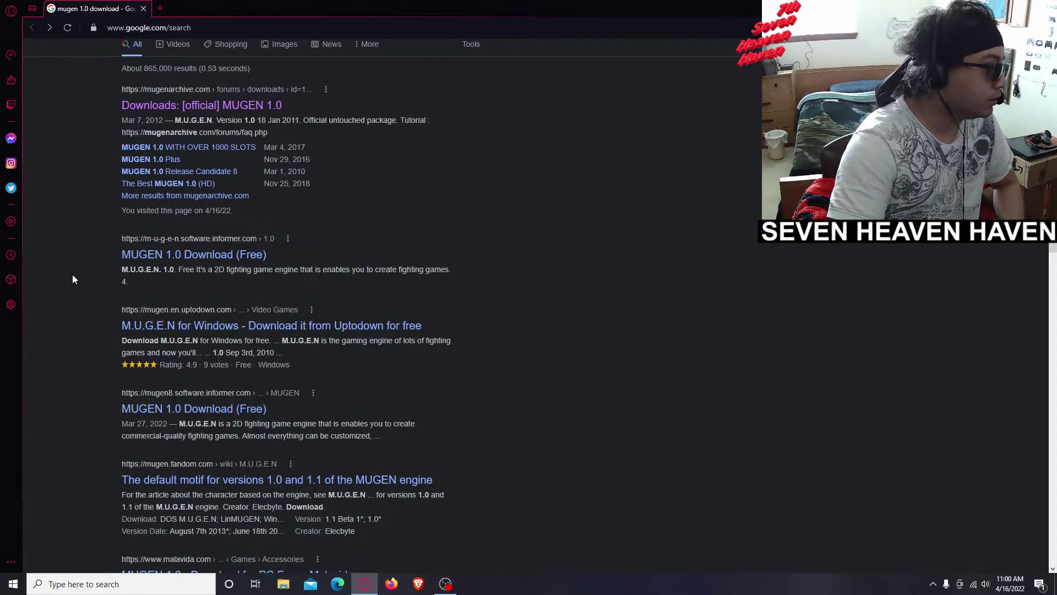
pyautogui.click(146, 261)
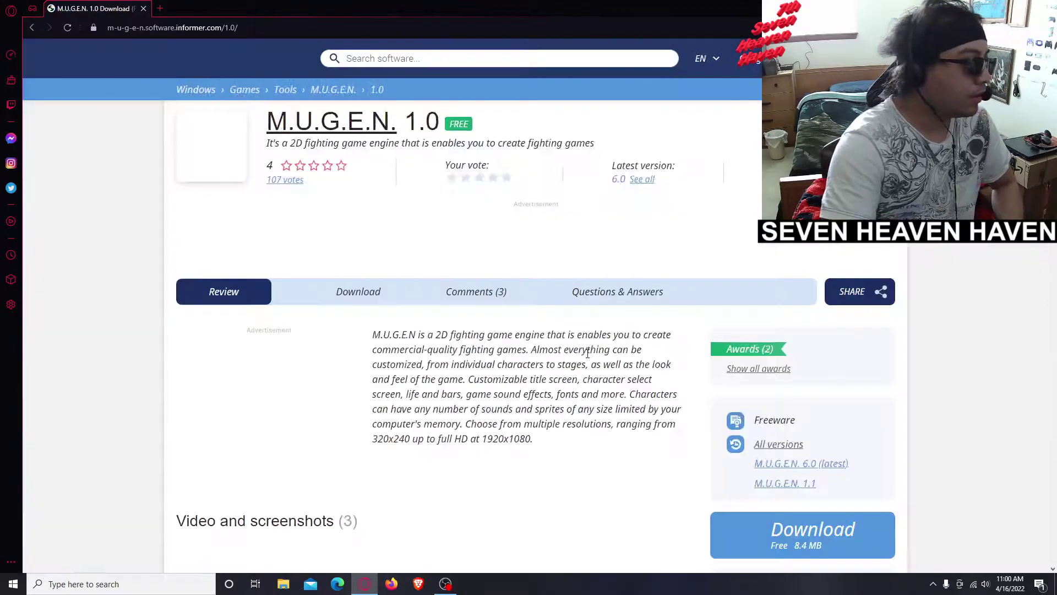
pyautogui.scroll(-2, 587, 354)
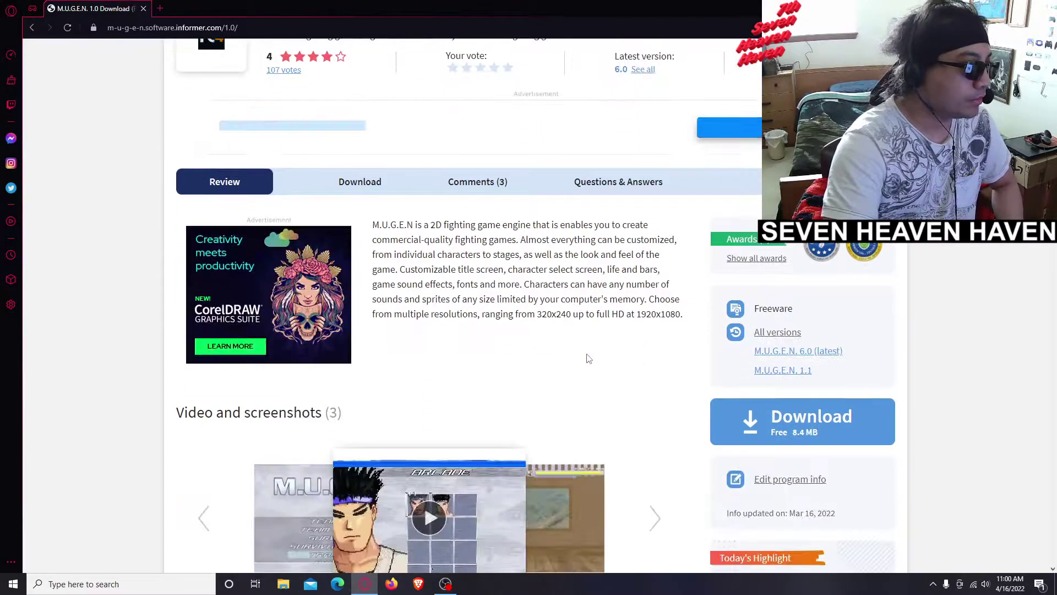
pyautogui.scroll(2, 500, 327)
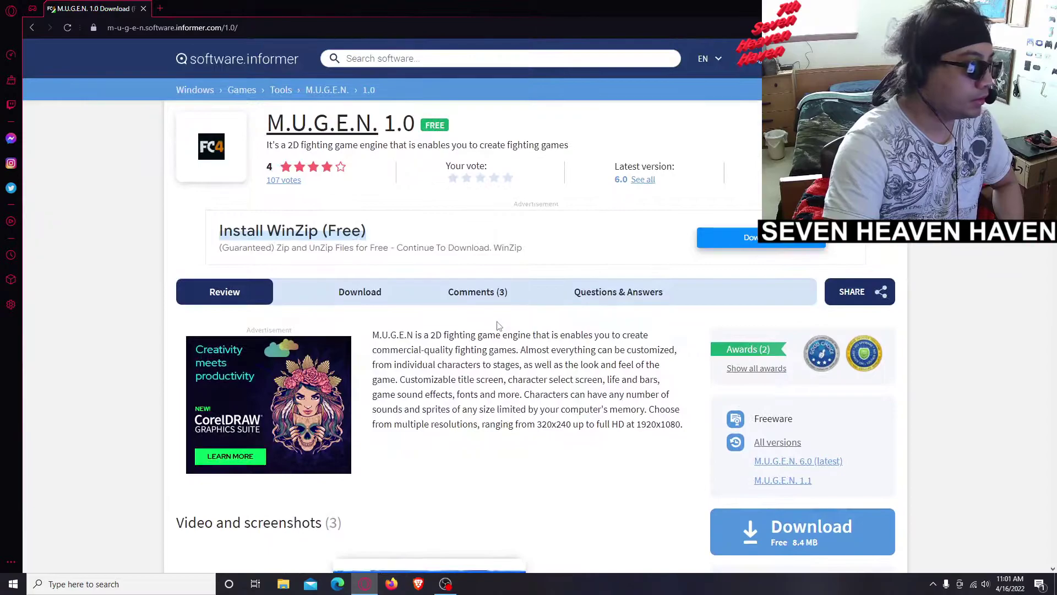
pyautogui.scroll(-2, 632, 360)
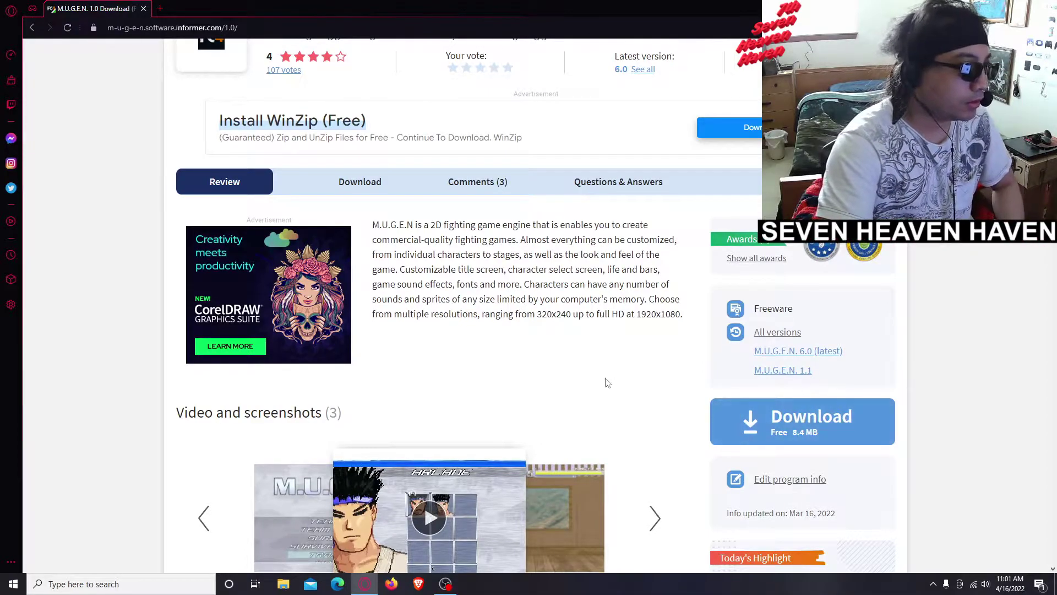
pyautogui.scroll(2, 232, 183)
# - Dismiss the "Looking for M.U.G.E.N.?" offer and examine the description and download option of M.U.G.E.N. 1.0
pyautogui.moveTo(158, 38)
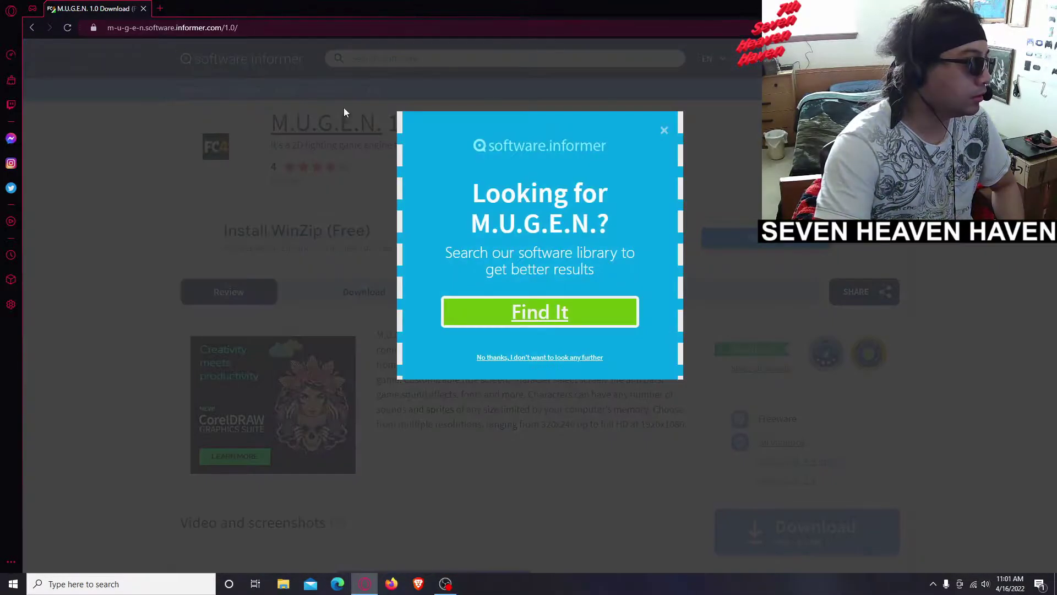
pyautogui.click(558, 359)
pyautogui.scroll(-3, 716, 435)
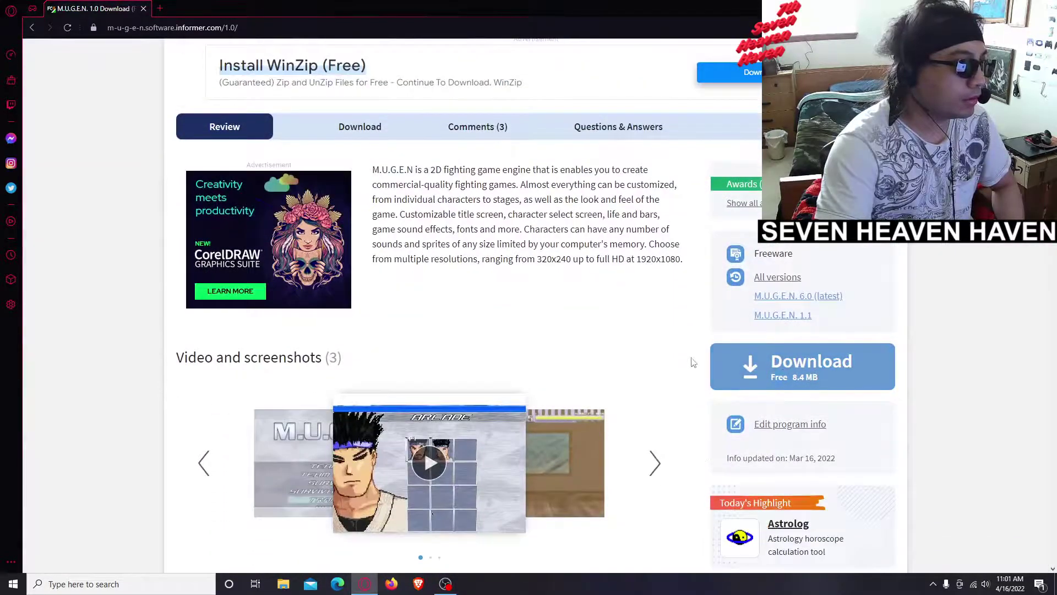
pyautogui.scroll(2, 573, 354)
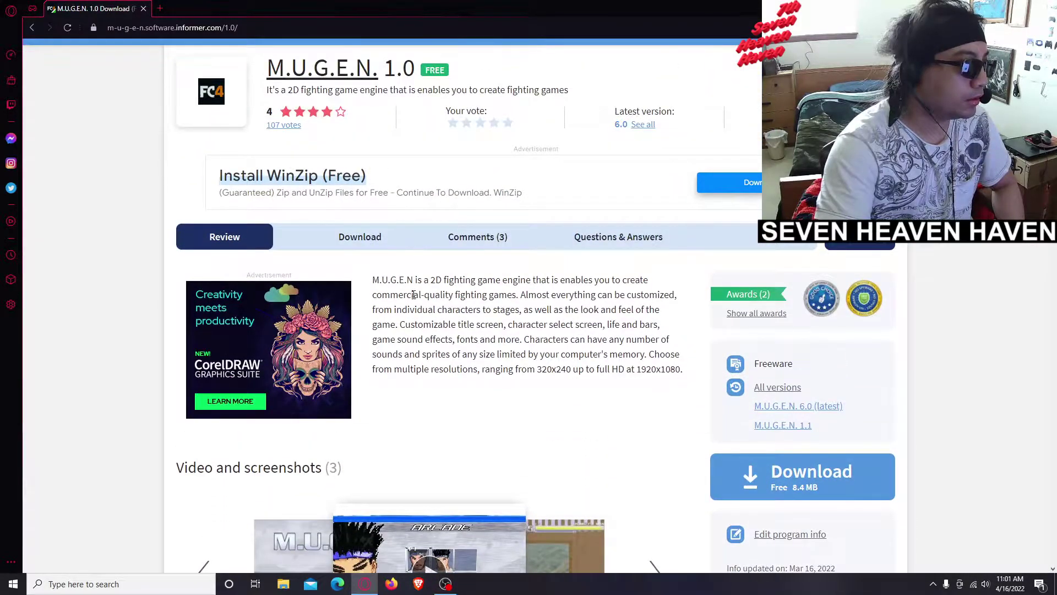
pyautogui.scroll(-1, 657, 416)
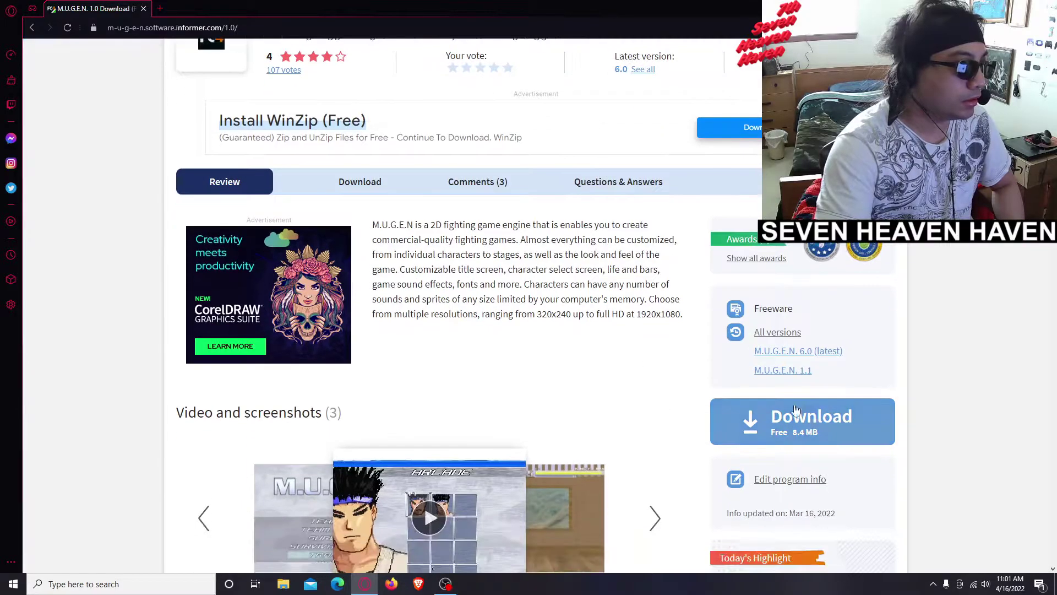
pyautogui.scroll(-3, 630, 408)
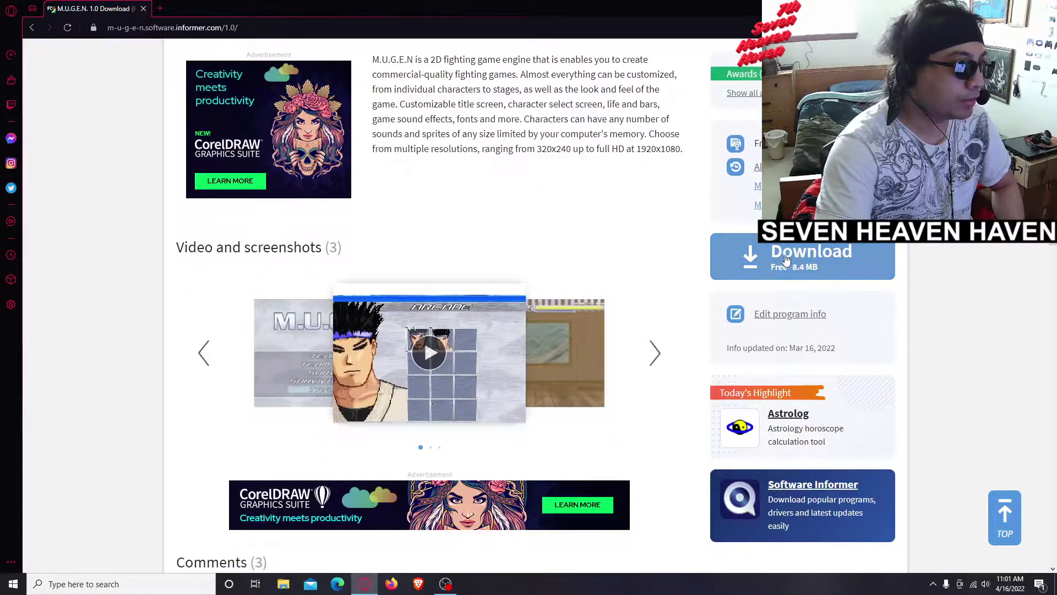
# - Try to open the M.U.G.E.N. 1.0 download and go back from the WinZip advertisement page
pyautogui.click(786, 260)
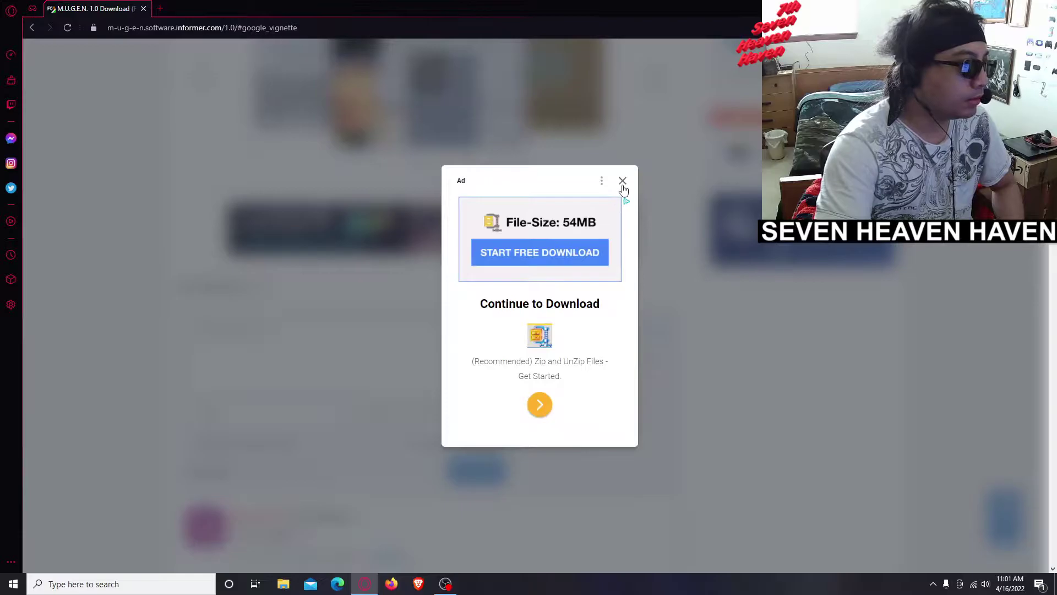
pyautogui.click(575, 316)
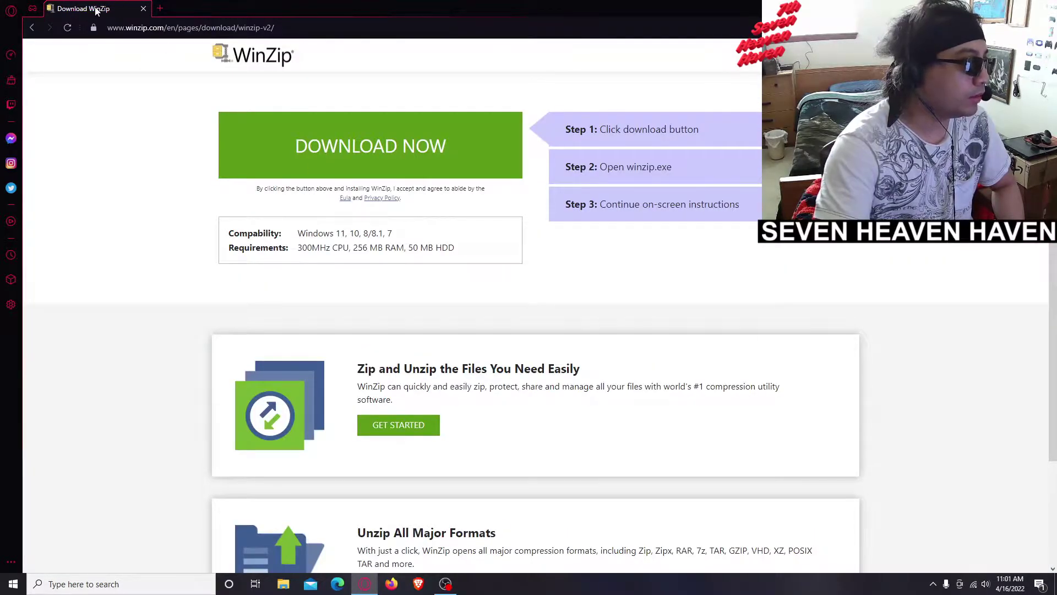
pyautogui.click(32, 30)
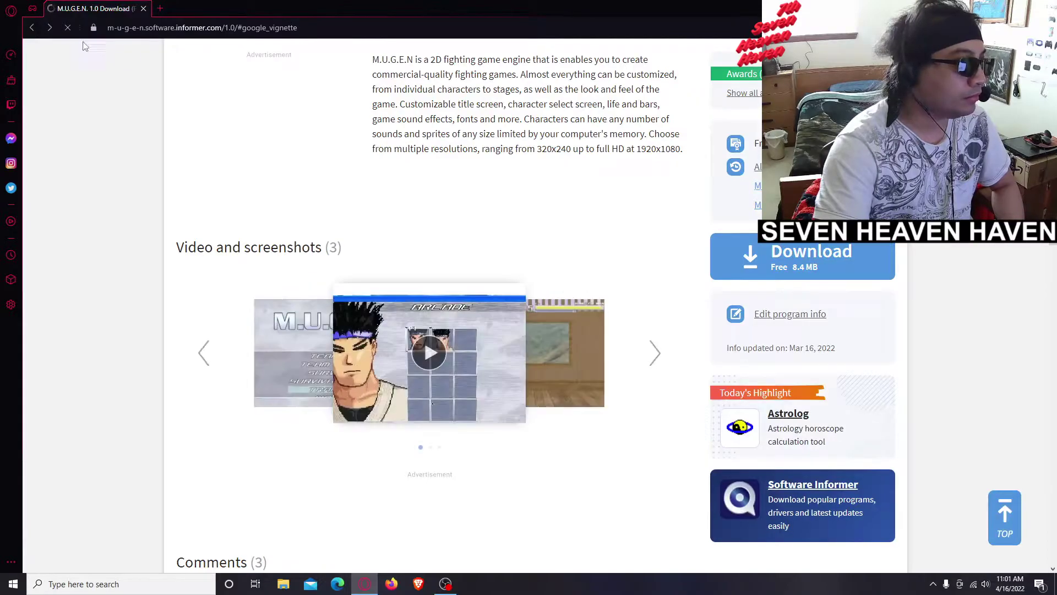
# - Look through the M.U.G.E.N. 1.0 page down to its ratings and comments, closing the CCleaner notification
pyautogui.scroll(4, 697, 177)
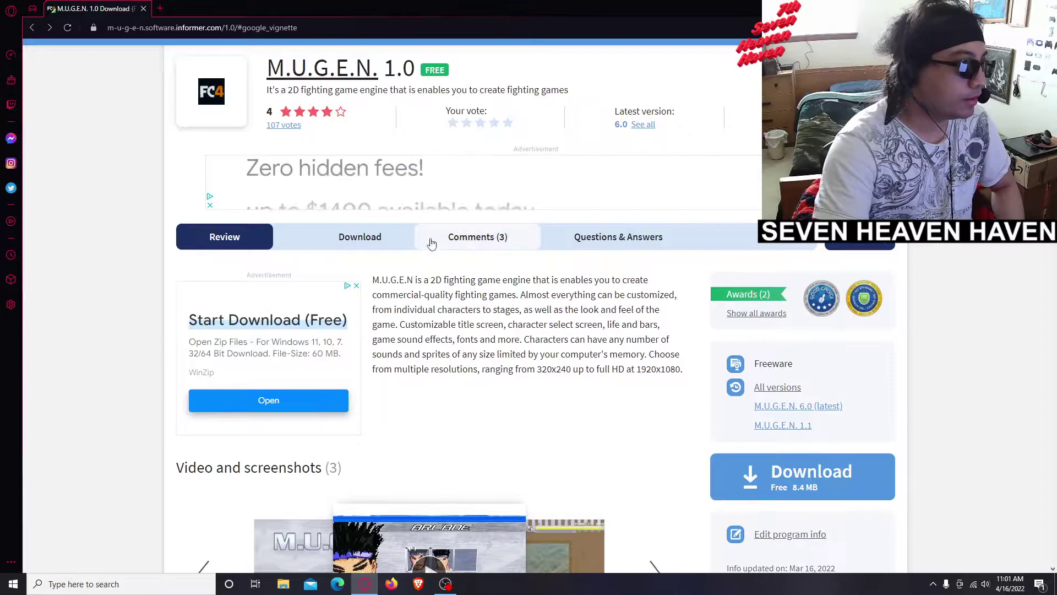
pyautogui.scroll(1, 524, 316)
pyautogui.scroll(-2, 524, 316)
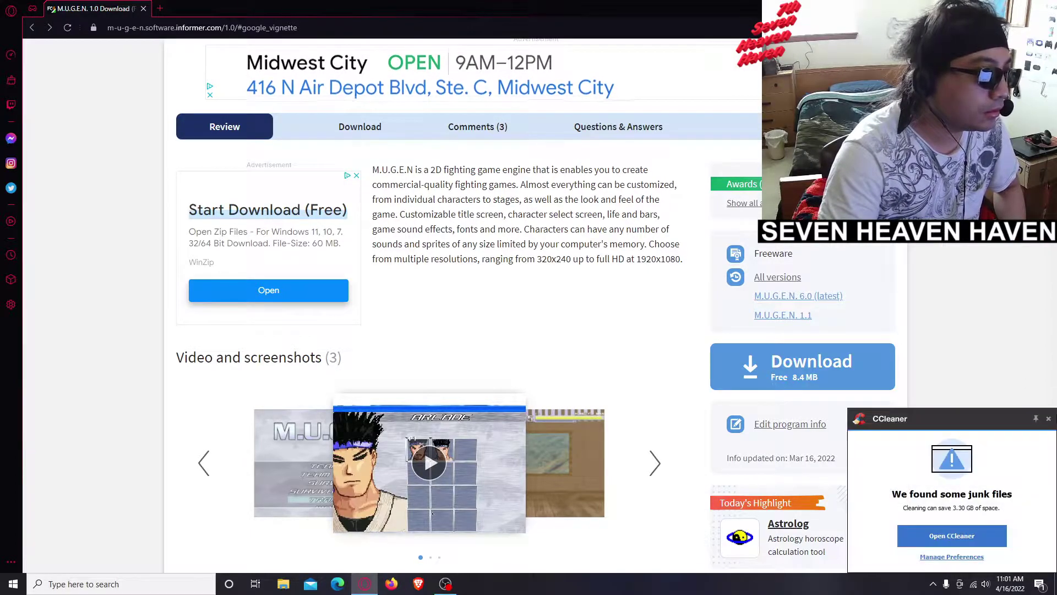
pyautogui.click(1049, 419)
pyautogui.scroll(-2, 622, 305)
pyautogui.scroll(-6, 620, 303)
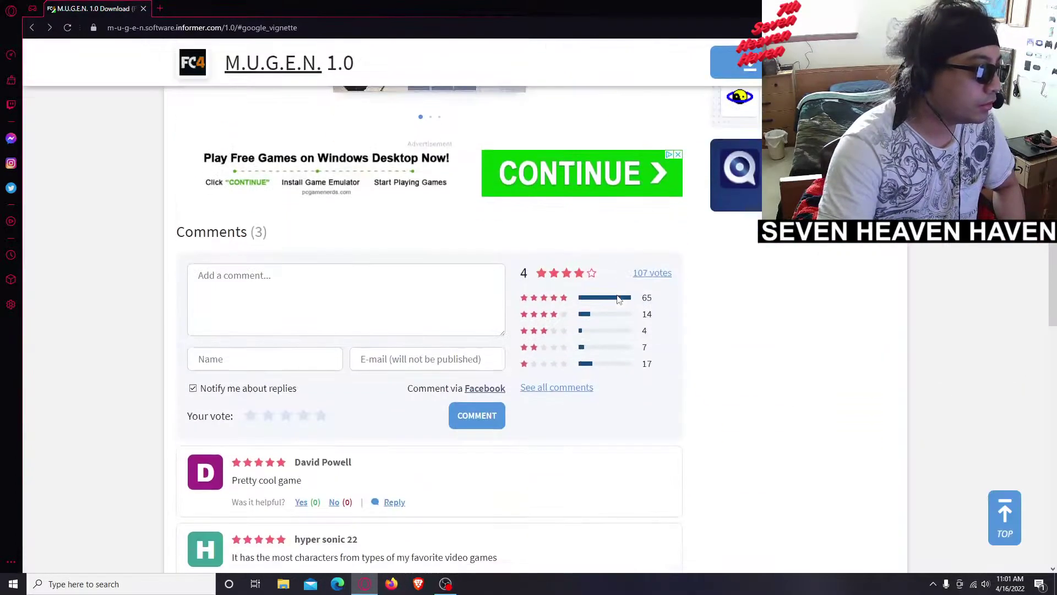
pyautogui.scroll(8, 800, 302)
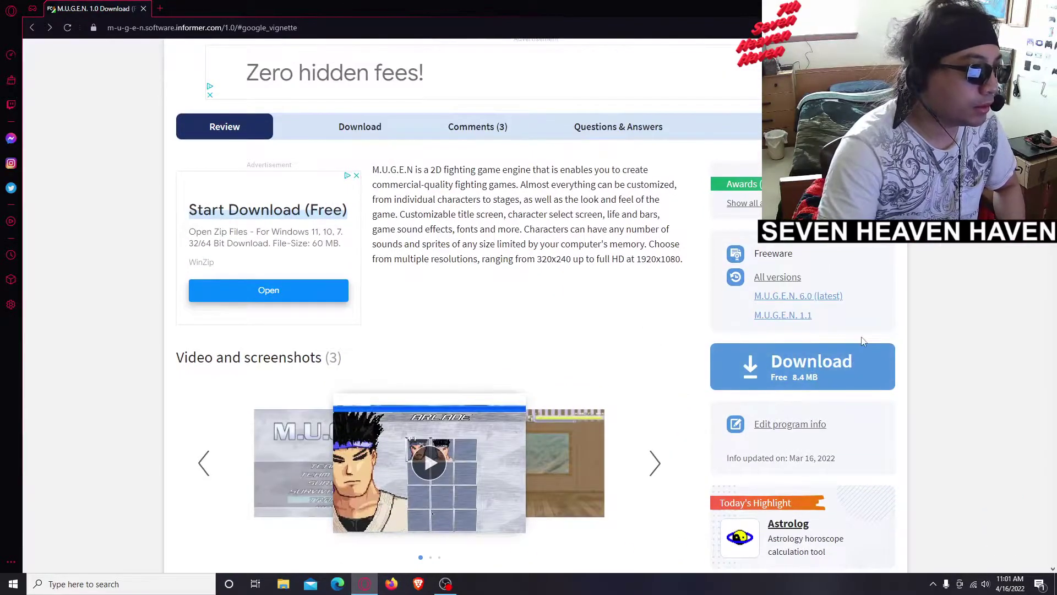
# - Open the M.U.G.E.N. download page on Software Informer and download version 1.0 as mugen100.zip
pyautogui.click(872, 375)
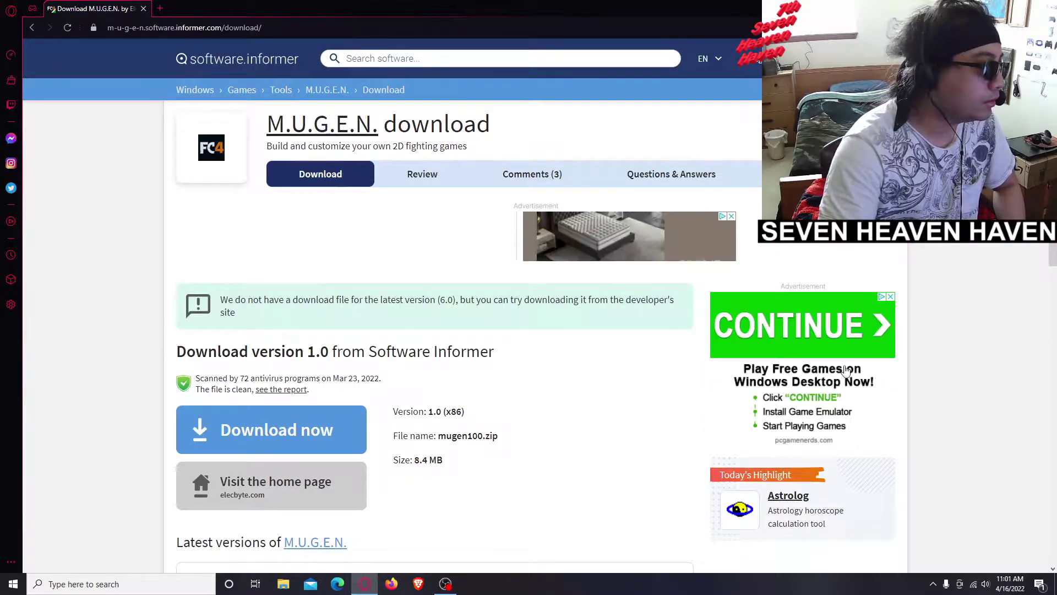
pyautogui.scroll(-1, 529, 385)
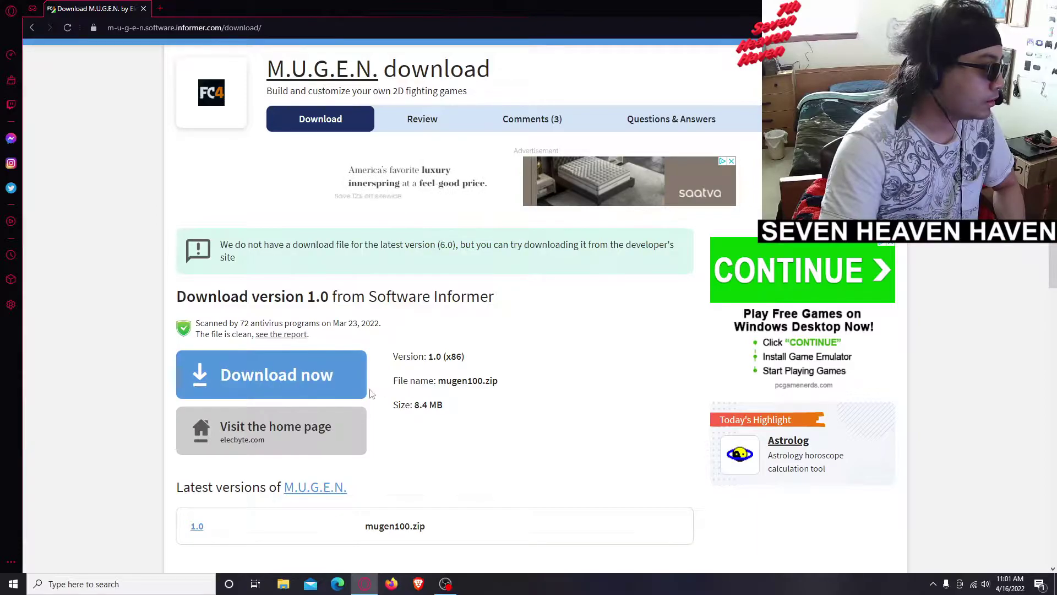
pyautogui.scroll(-2, 338, 355)
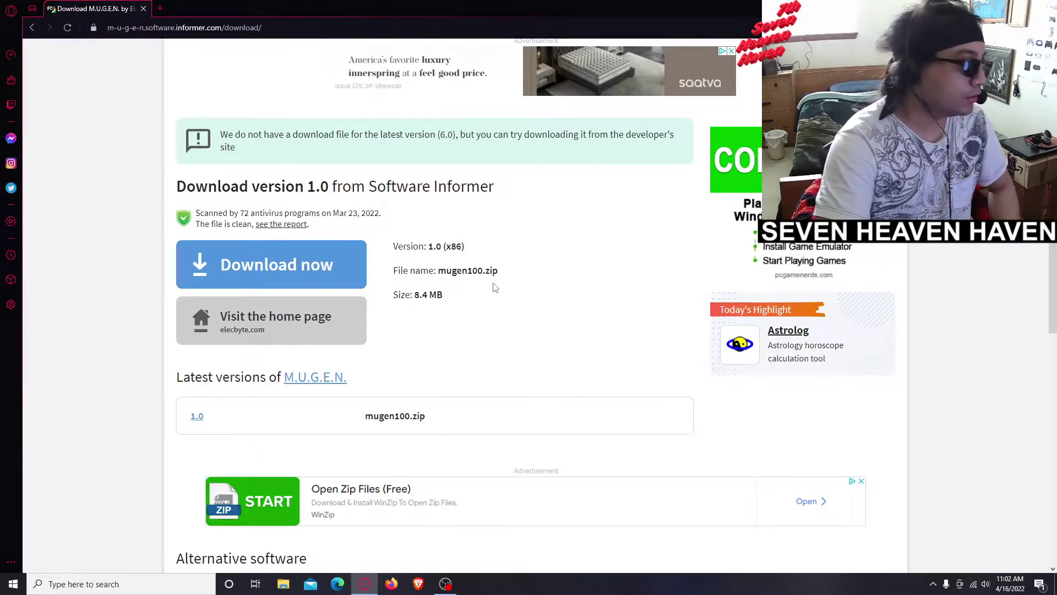
pyautogui.scroll(2, 586, 314)
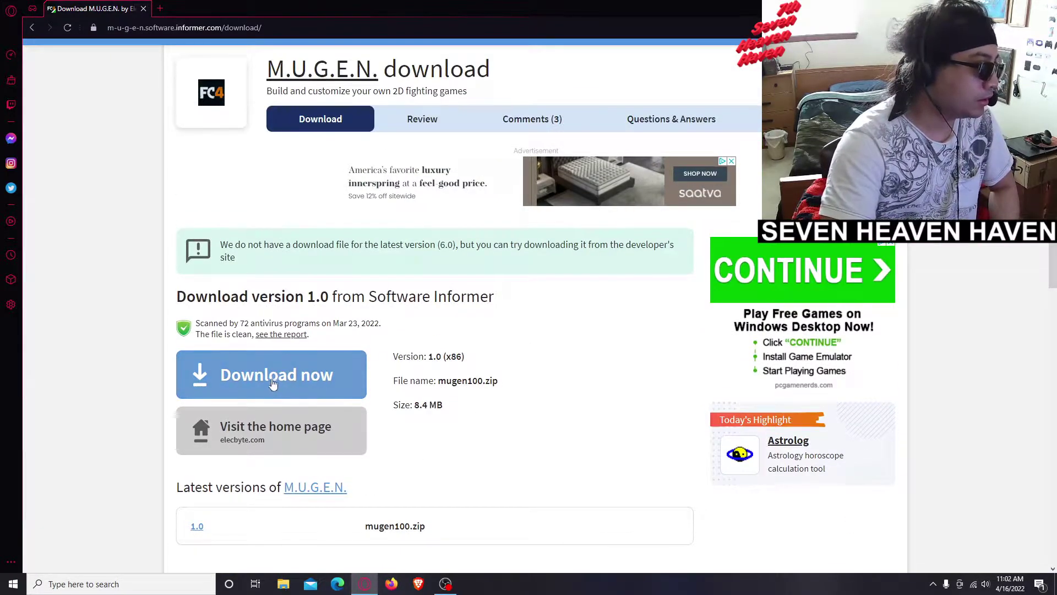
pyautogui.click(268, 380)
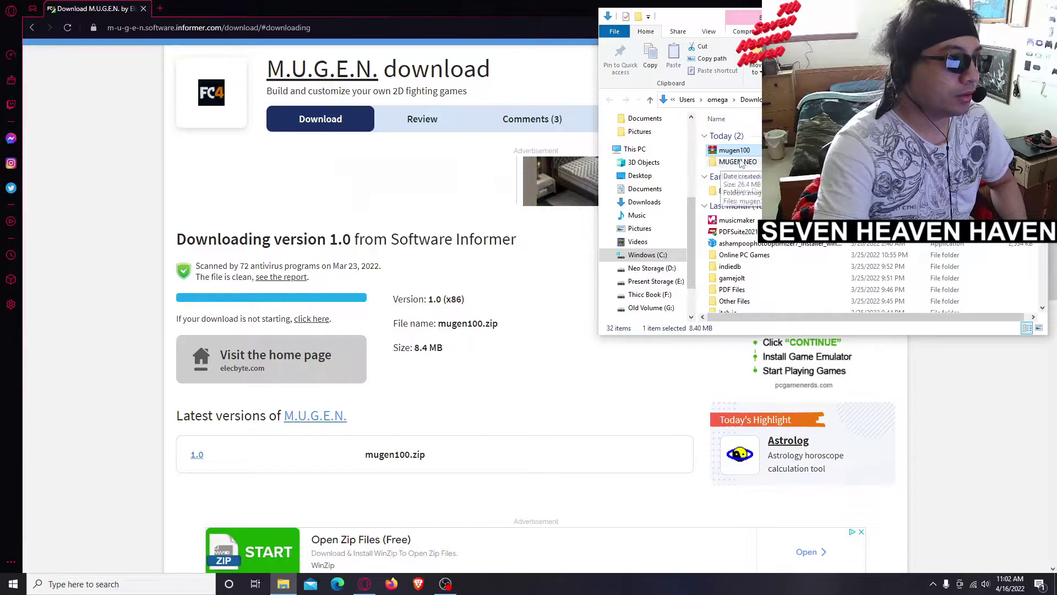
pyautogui.press('Escape')
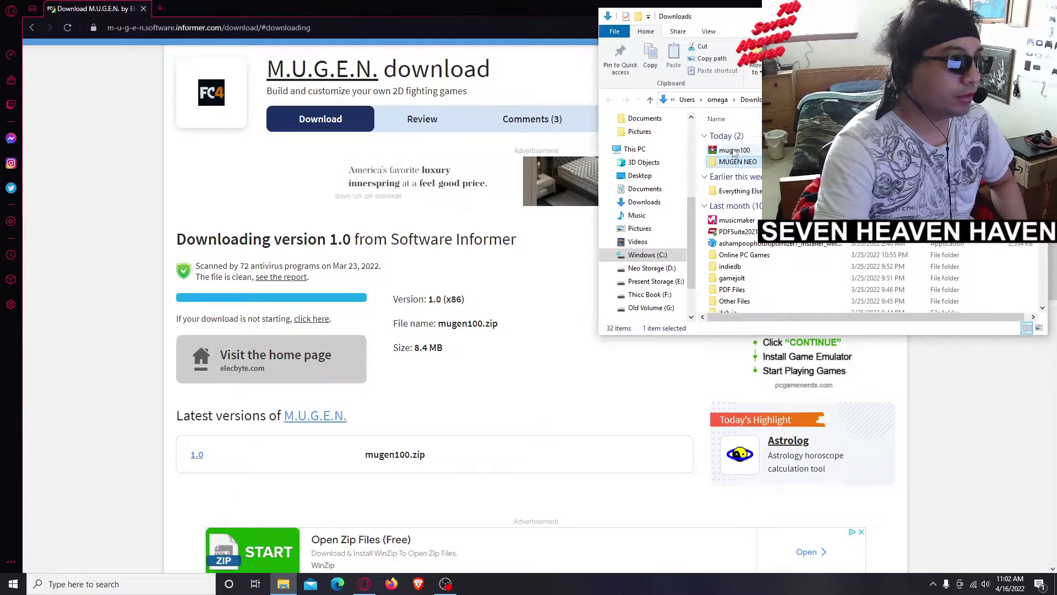
pyautogui.moveTo(738, 153); pyautogui.dragTo(740, 164)
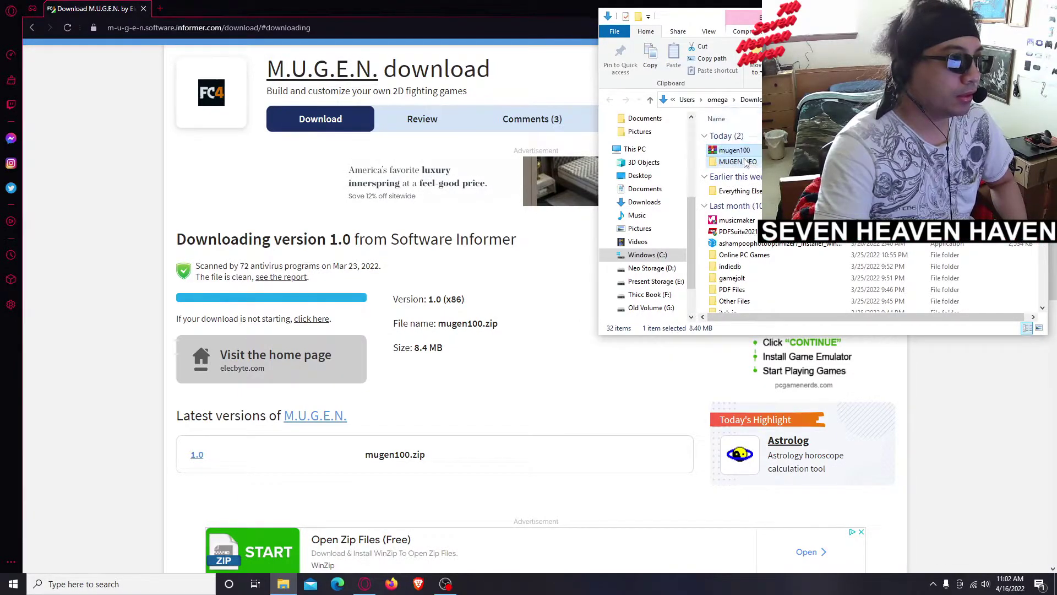
pyautogui.click(366, 149)
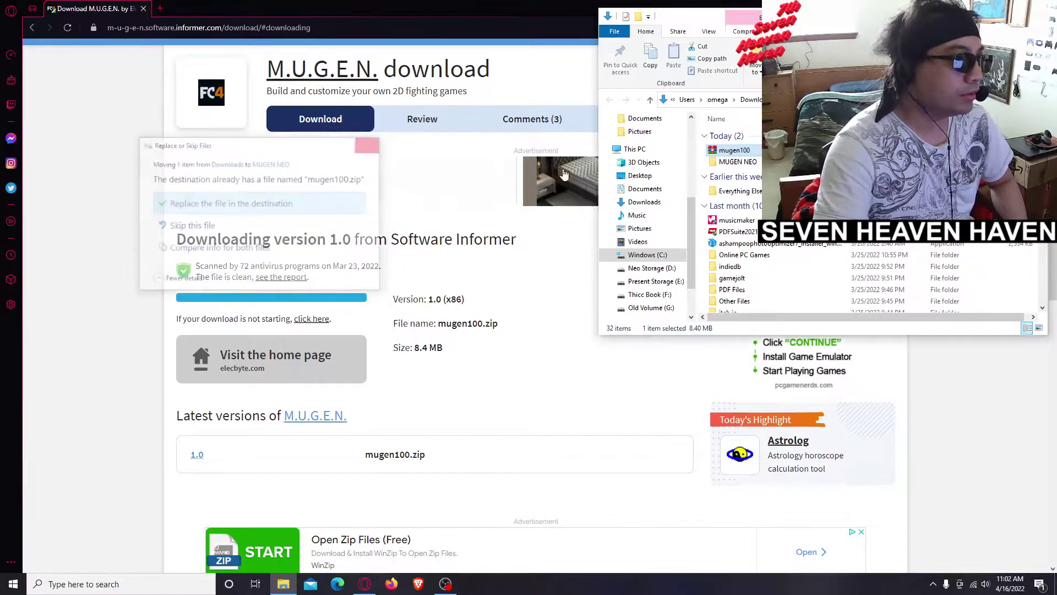
# - Delete the mugen100 archive from the Downloads folder and open the MUGEN NEO folder
pyautogui.rightClick(735, 150)
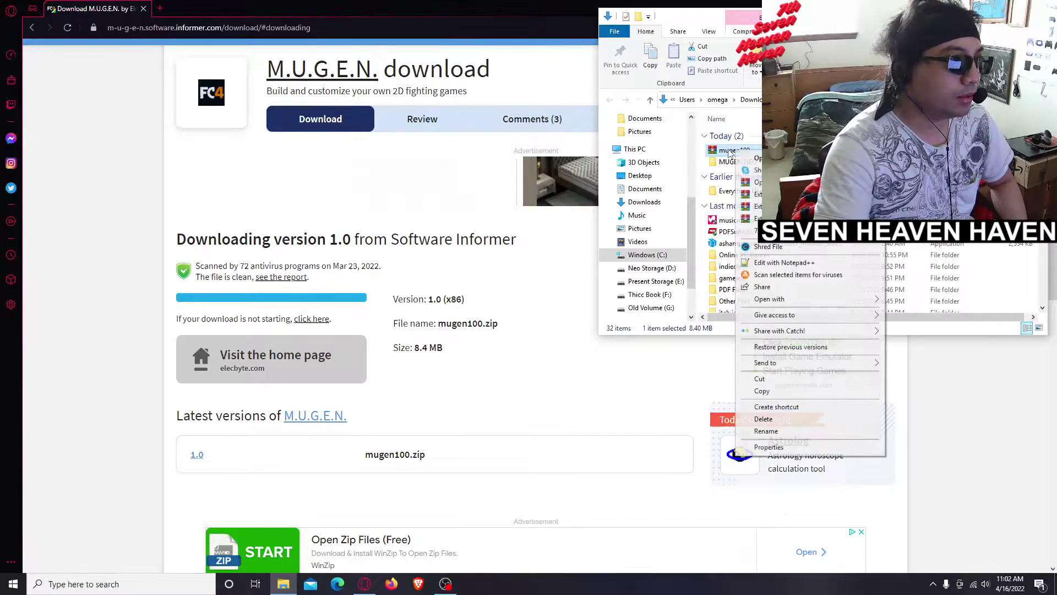
pyautogui.click(767, 420)
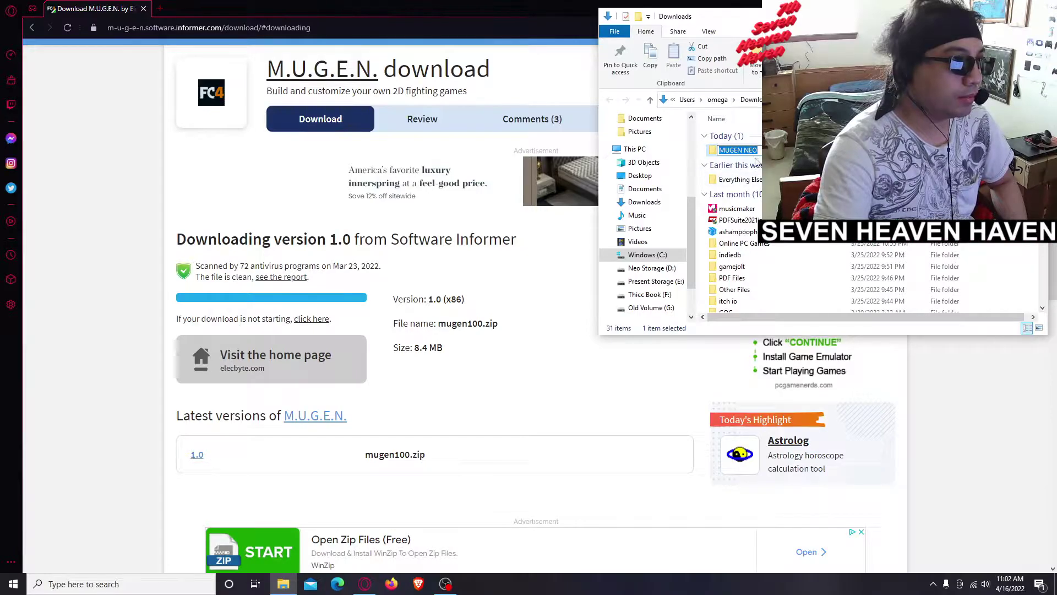
pyautogui.doubleClick(738, 151)
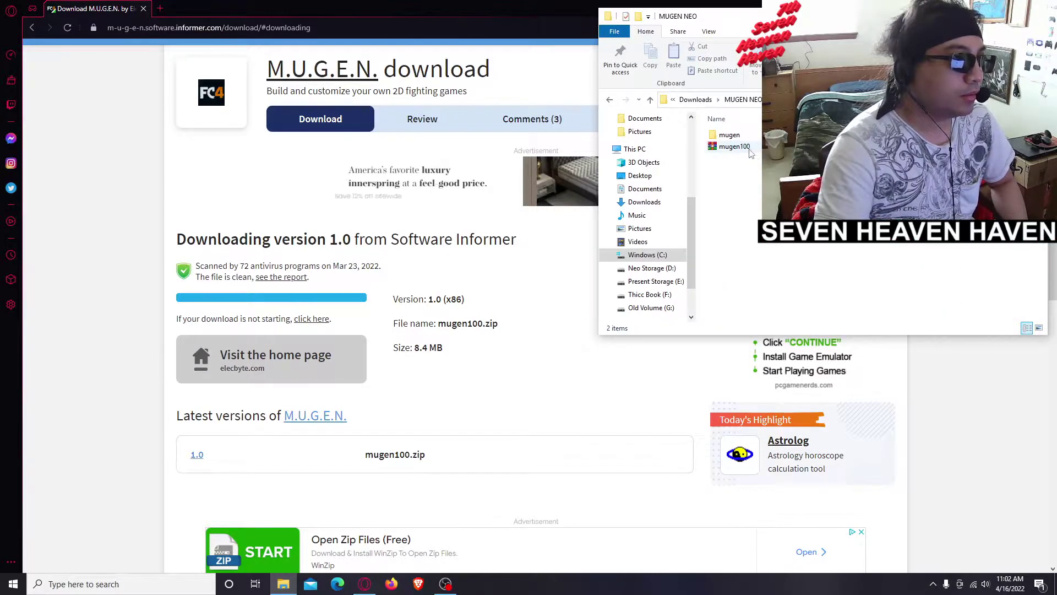
# - Delete the existing mugen folder from MUGEN NEO, keeping the mugen100 archive
pyautogui.click(747, 148)
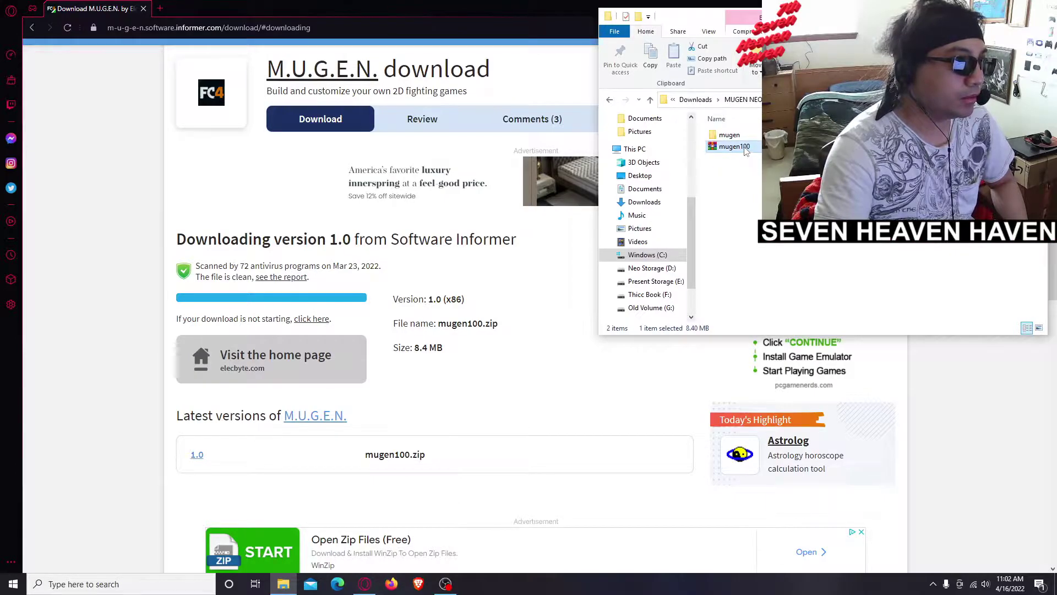
pyautogui.rightClick(746, 151)
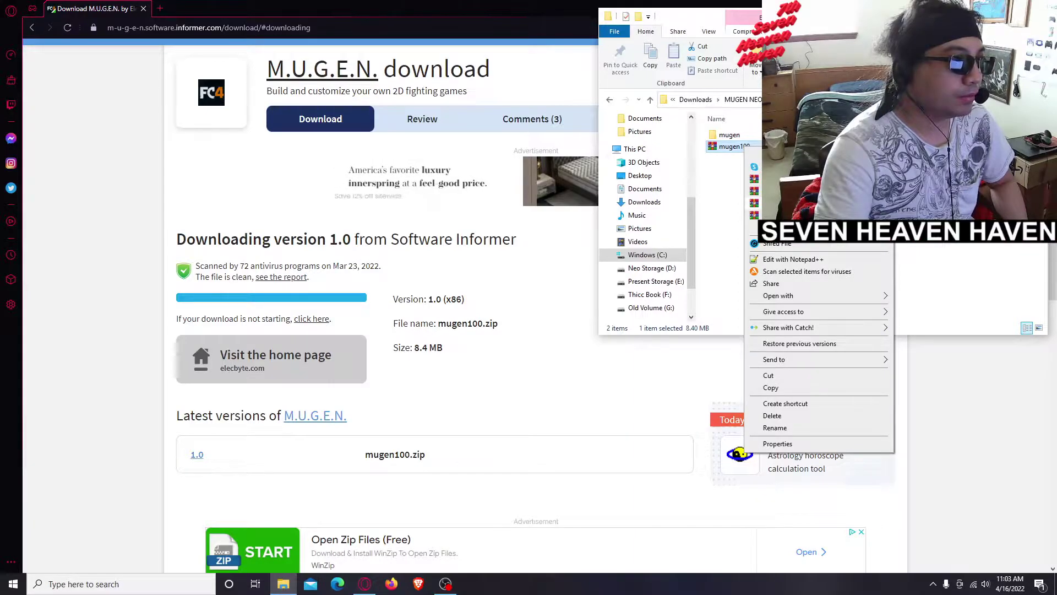
pyautogui.click(730, 215)
pyautogui.click(737, 138)
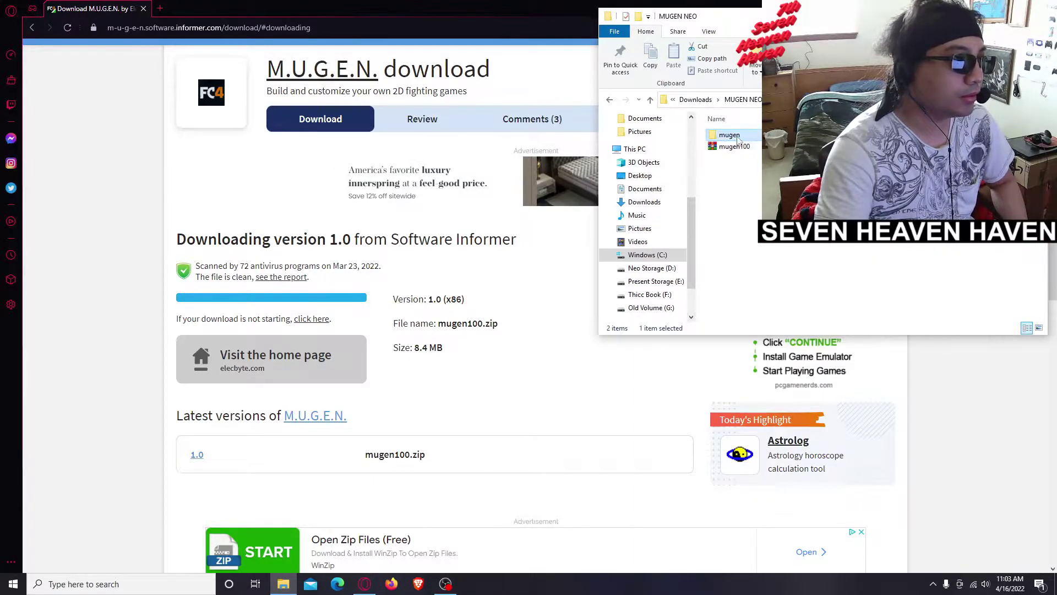
pyautogui.rightClick(738, 139)
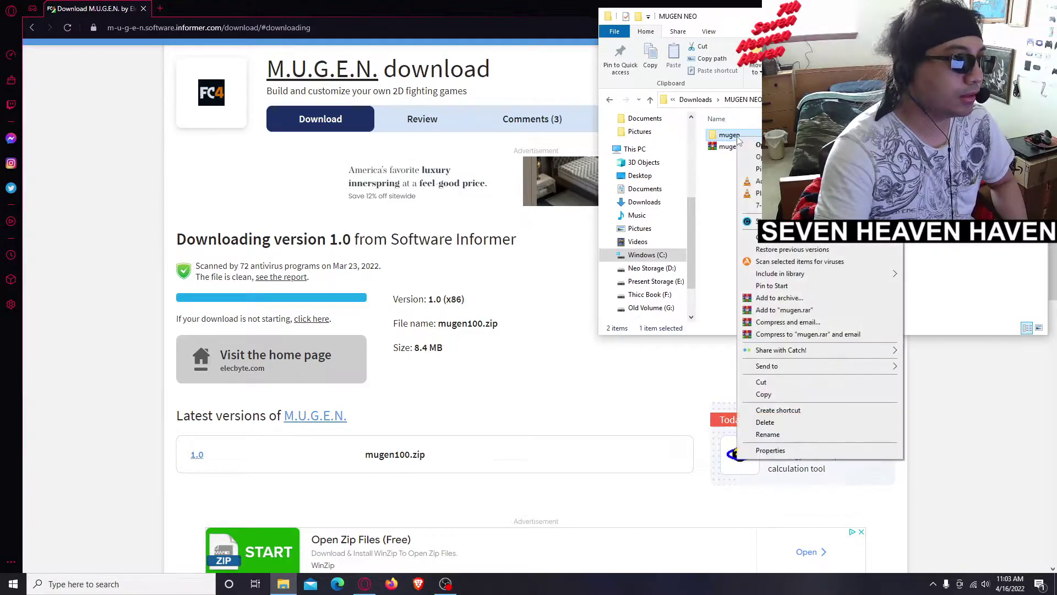
pyautogui.click(765, 422)
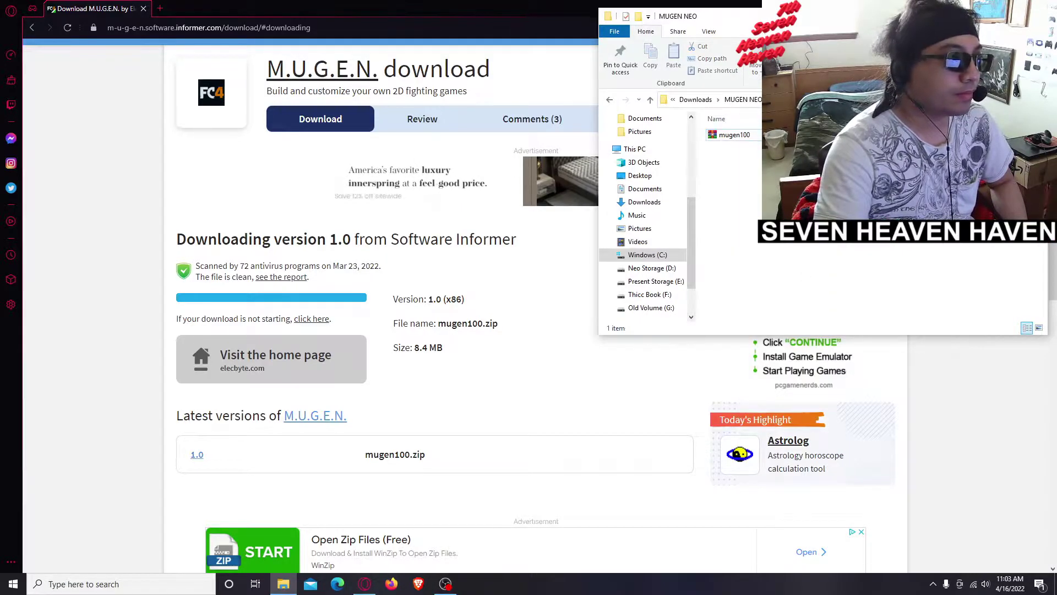
# - Extract the mugen100 archive inside the MUGEN NEO folder and open the extracted mugen folder
pyautogui.rightClick(746, 141)
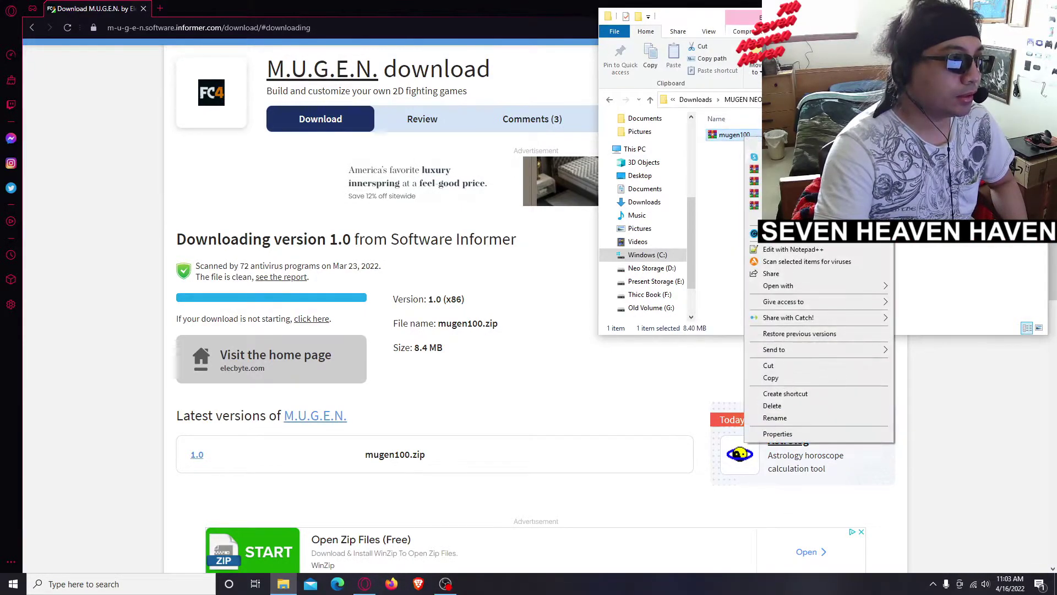
pyautogui.click(787, 193)
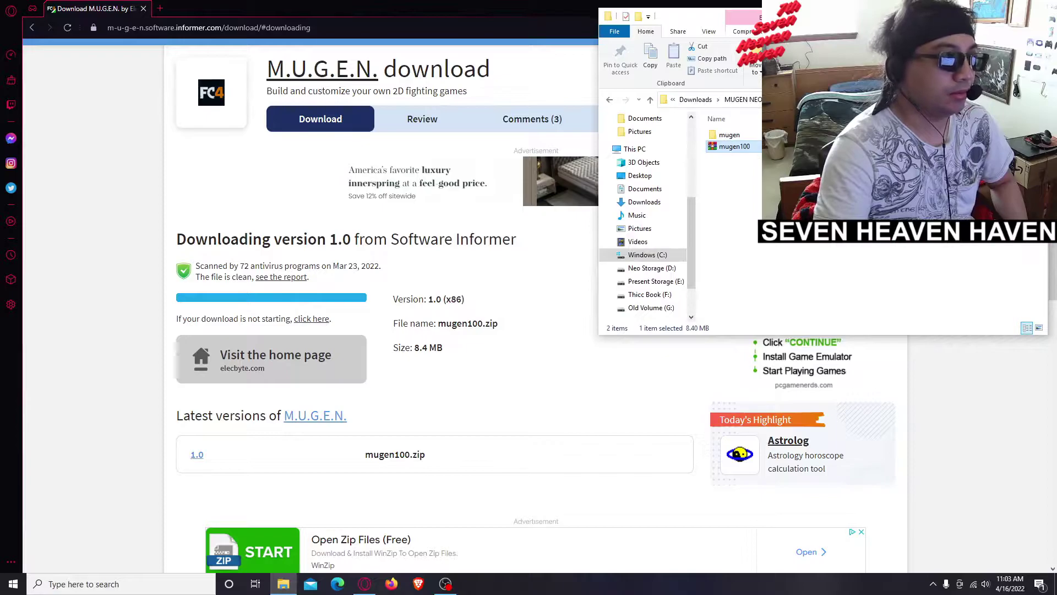
pyautogui.doubleClick(731, 136)
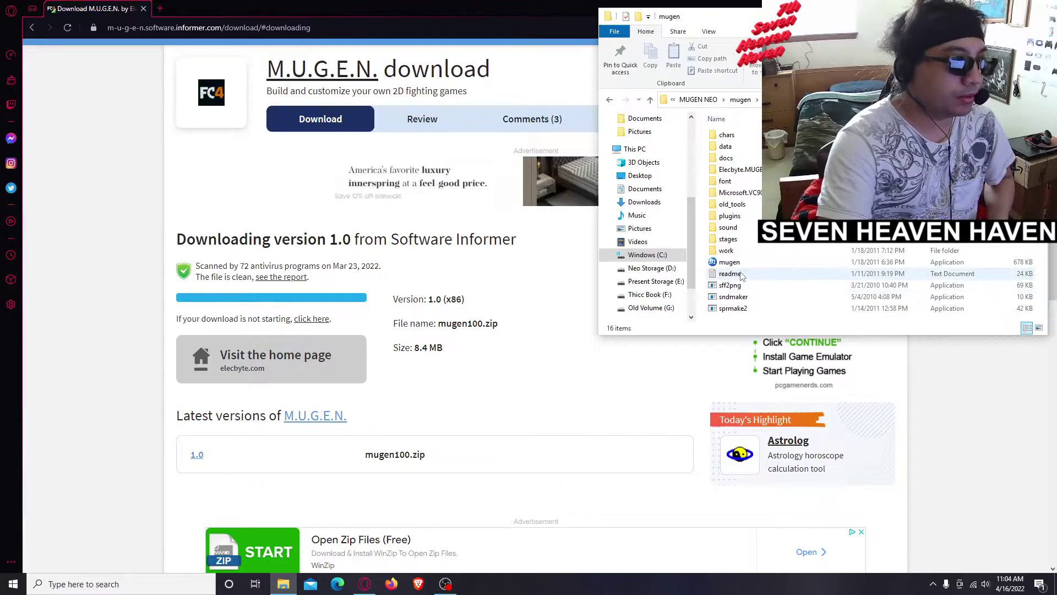
# - Launch the mugen application from the extracted folder and continue past its welcome notice to the main menu
pyautogui.click(723, 264)
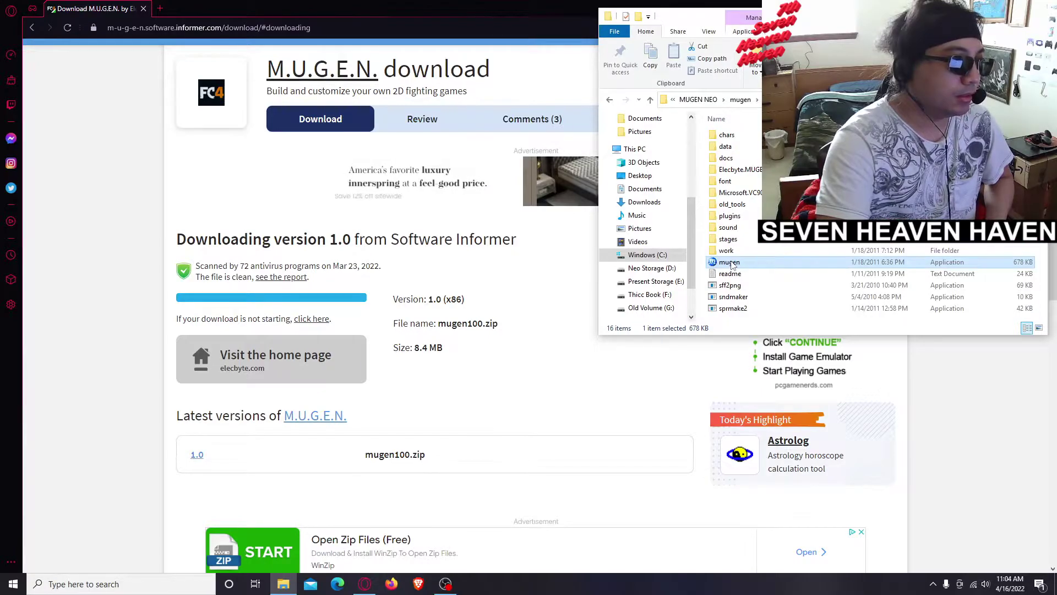
pyautogui.doubleClick(729, 263)
pyautogui.click(160, 8)
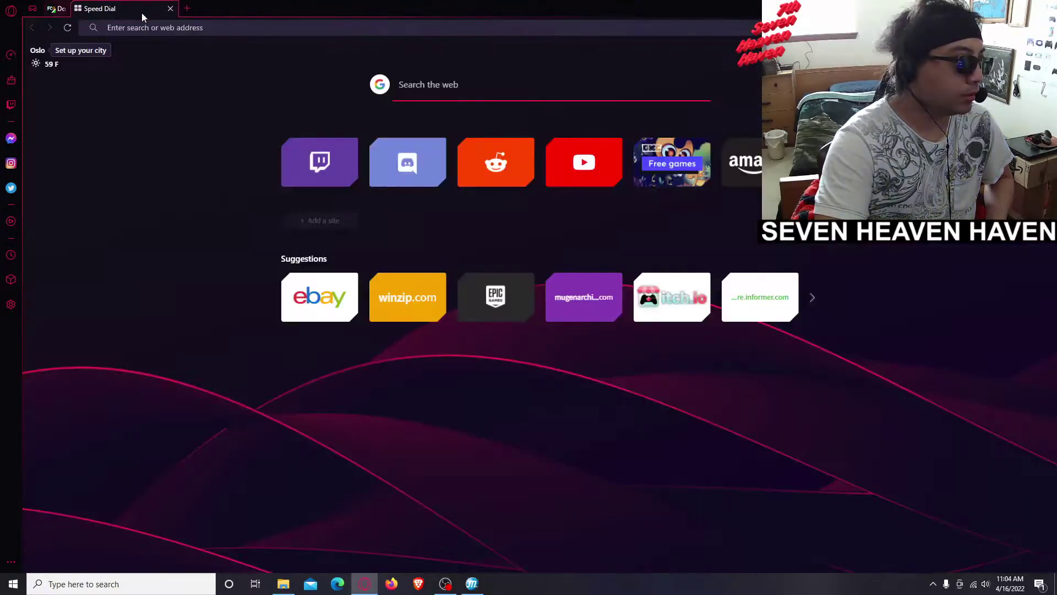
pyautogui.click(143, 9)
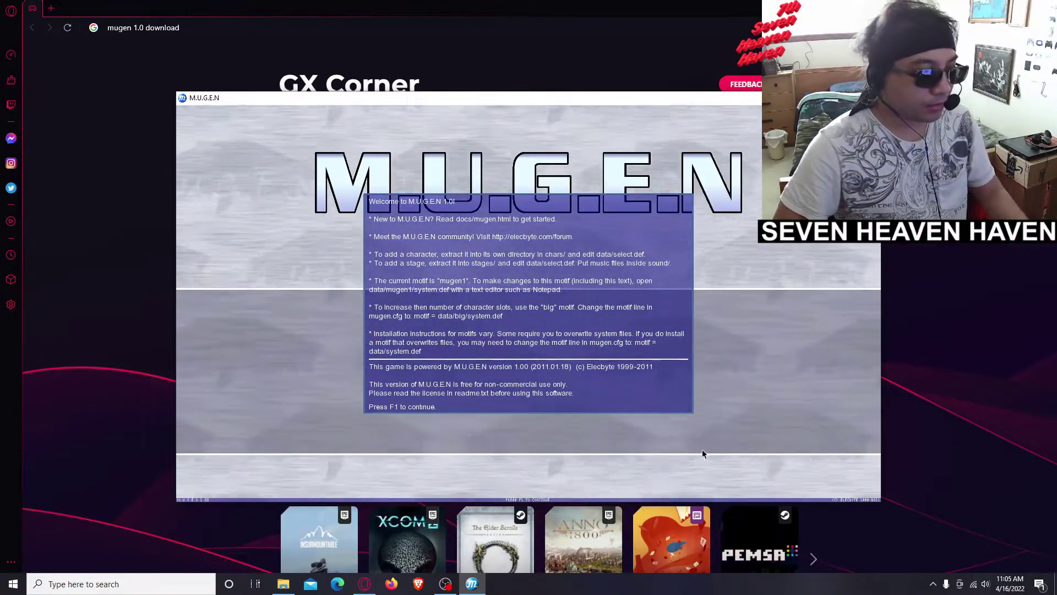
pyautogui.press('F1')
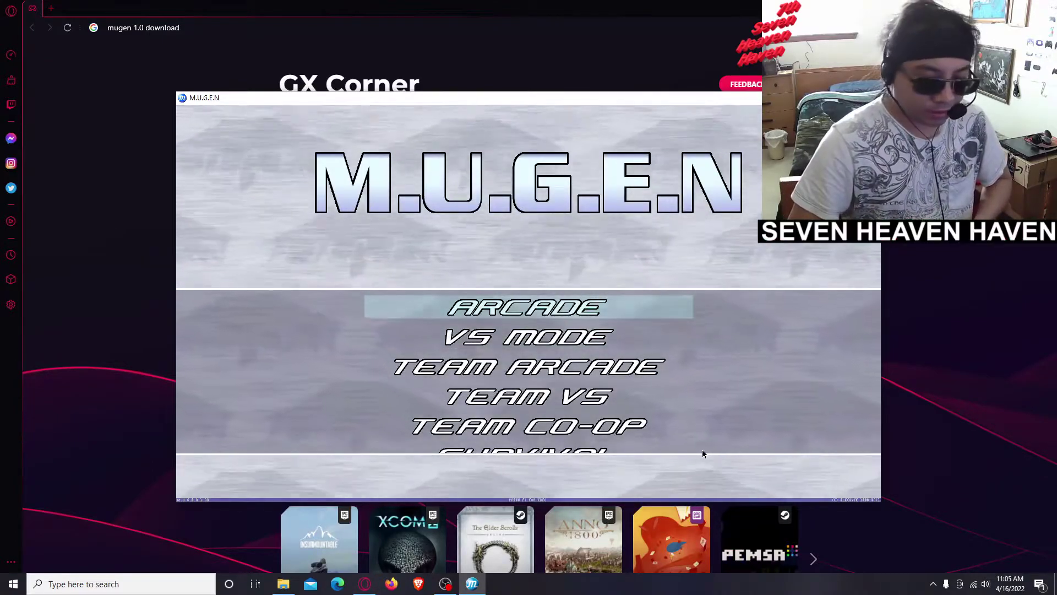
# - Look through the game modes in the main menu and open the Options screen
pyautogui.press('Down')
pyautogui.press('Up')
pyautogui.press('Down')
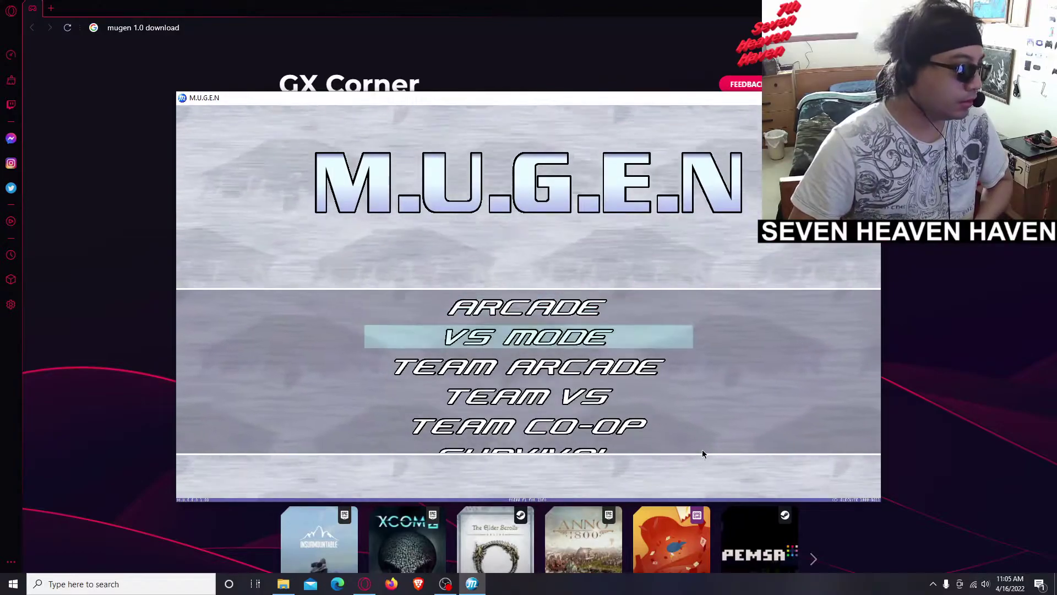
pyautogui.press('Down')
pyautogui.press('Down')
pyautogui.press('Up')
pyautogui.press('Up')
pyautogui.press('Down')
pyautogui.press('Down')
pyautogui.press('Down')
pyautogui.press('Down')
pyautogui.press('Down')
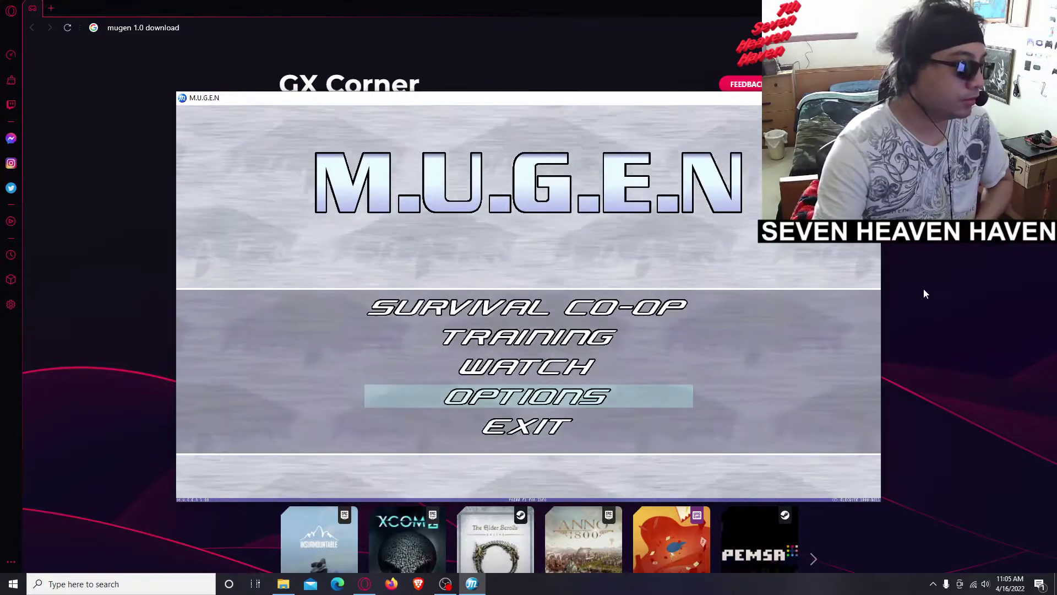
pyautogui.press('Return')
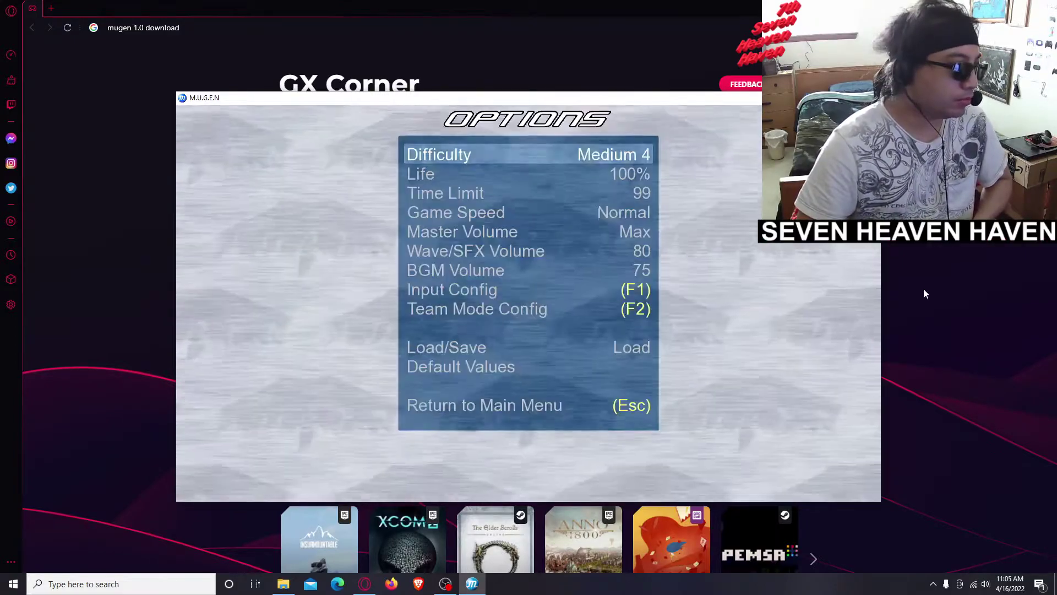
# - Go through the Options settings and open Input Config
pyautogui.press('Down')
pyautogui.press('Down')
pyautogui.press('Down')
pyautogui.press('Down')
pyautogui.press('Down')
pyautogui.press('Down')
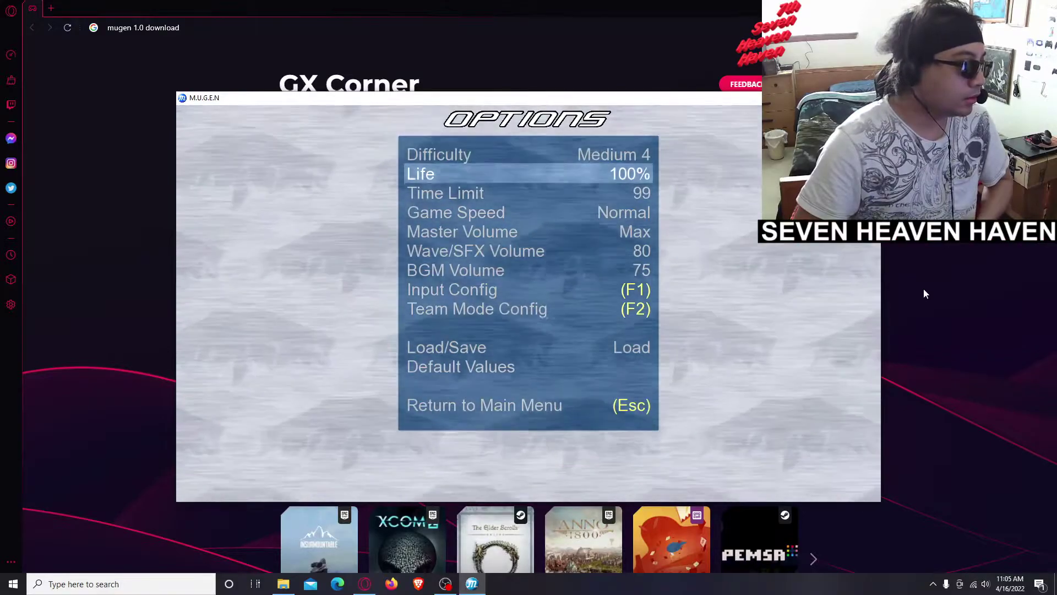
pyautogui.press('Down')
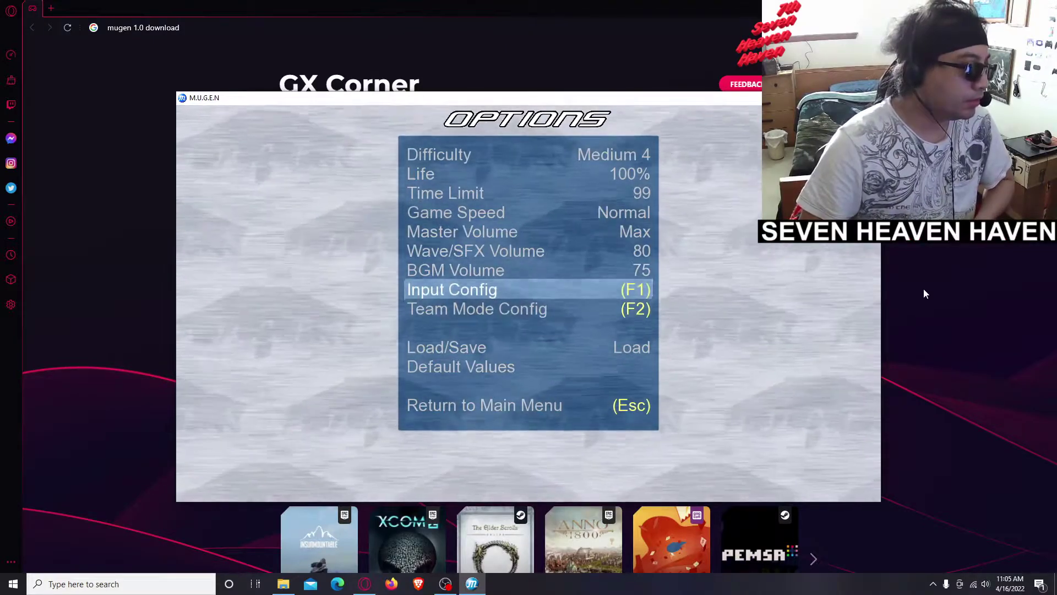
pyautogui.press('Return')
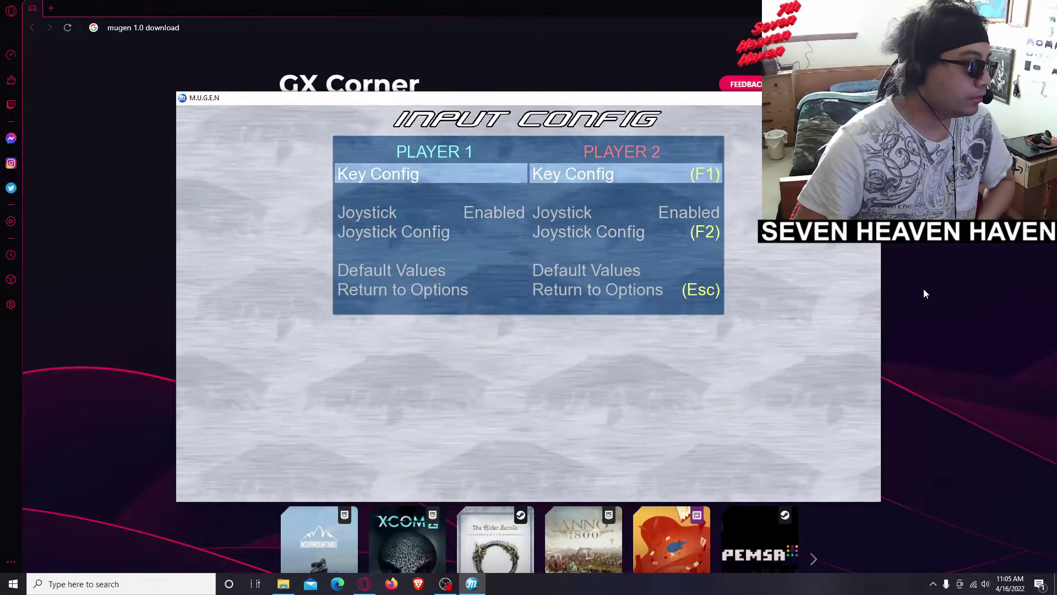
# - Toggle Player 1's Joystick setting to Disabled and back to Enabled in Input Config
pyautogui.press('Down')
pyautogui.press('Down')
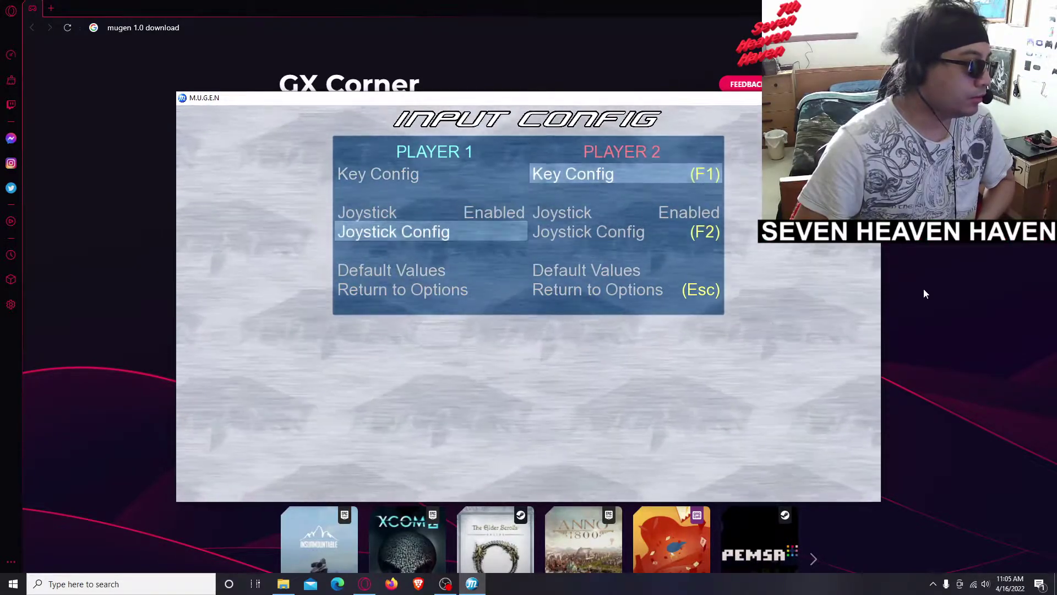
pyautogui.press('Up')
pyautogui.press('Up')
pyautogui.press('Down')
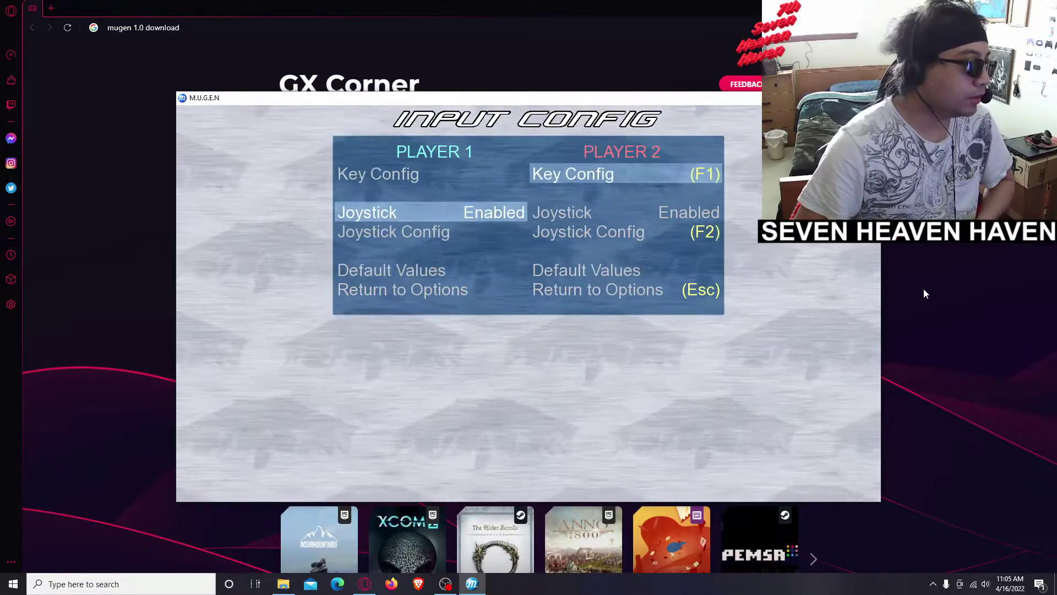
pyautogui.press('Return')
pyautogui.press('Return')
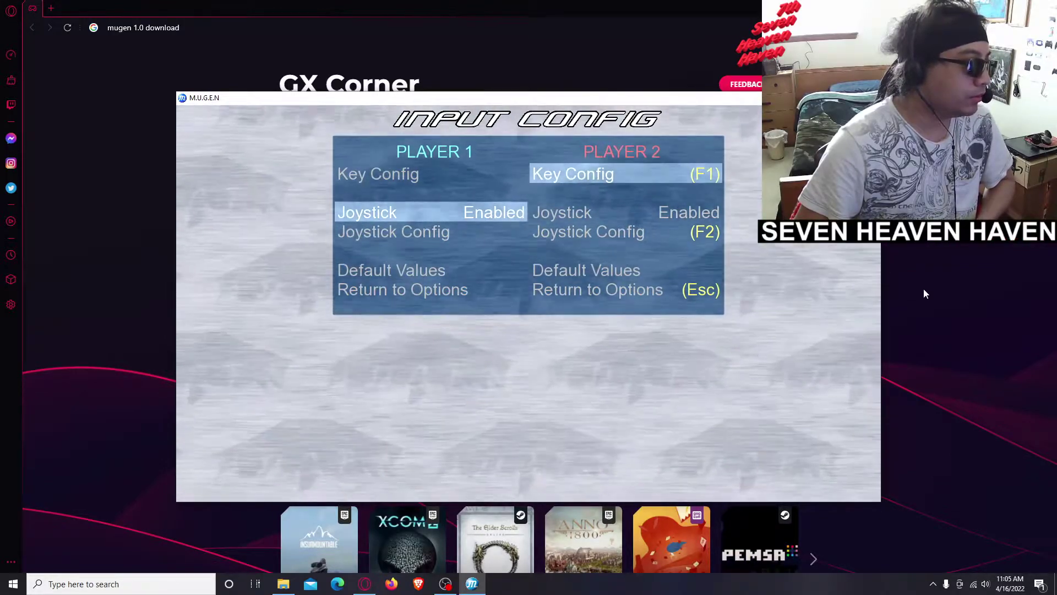
pyautogui.press('Return')
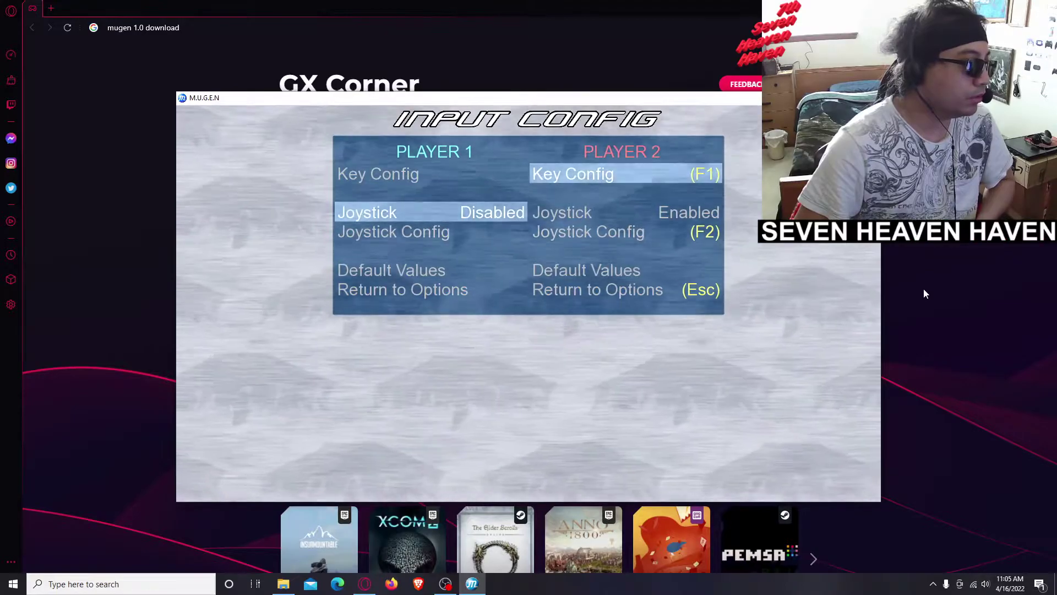
pyautogui.press('Return')
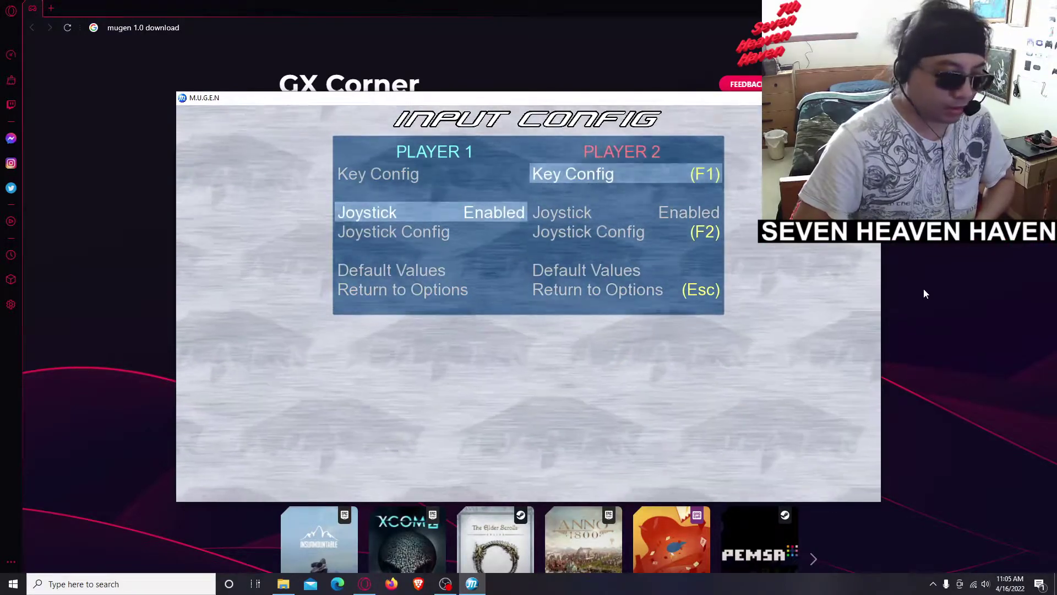
pyautogui.press('Return')
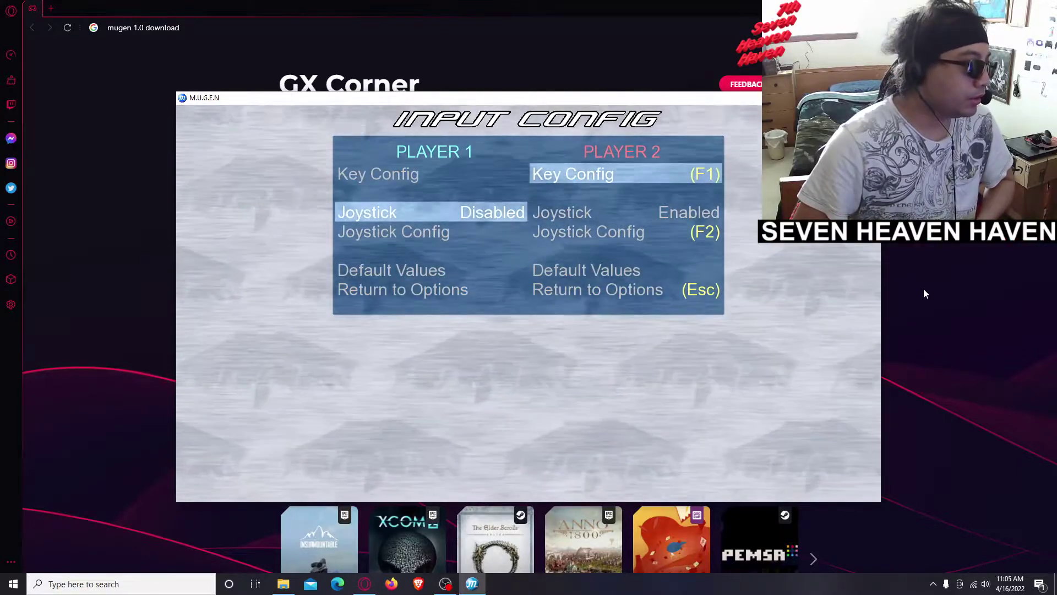
pyautogui.press('Return')
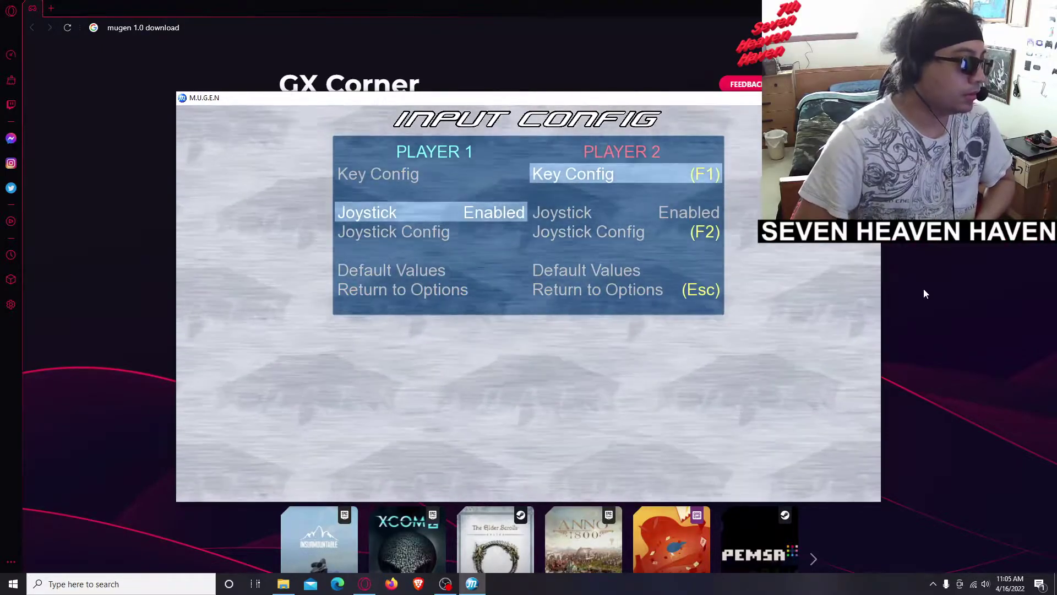
# - Remap all Player 1 joystick controls: Up/Down/Left/Right A-11 to A-14, A A-15, B A-16, C A-19, X A-17, Y A-18, Z A-20, Start A-22
pyautogui.press('Down')
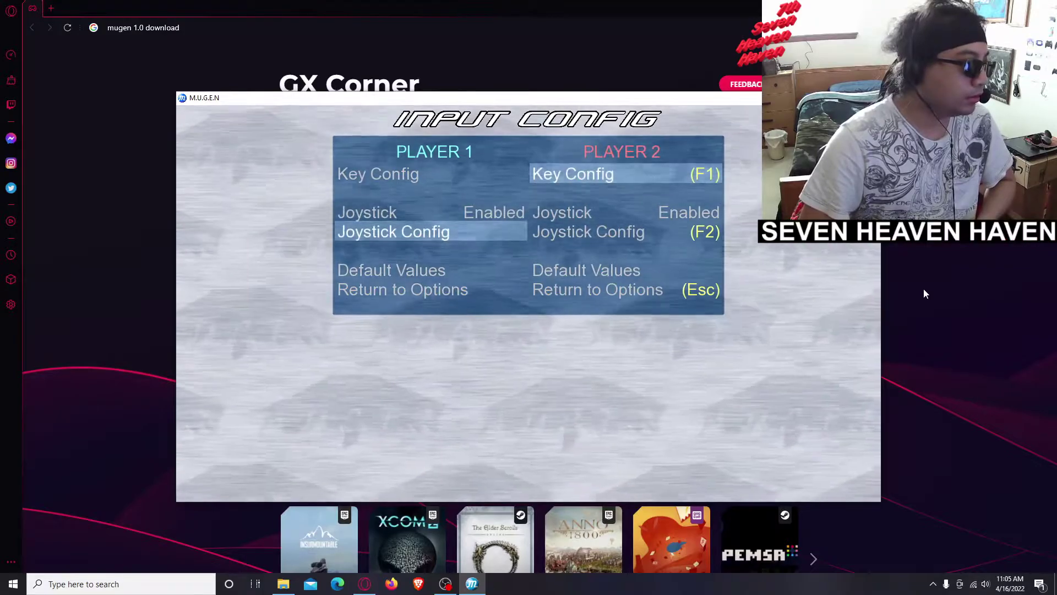
pyautogui.press('Return')
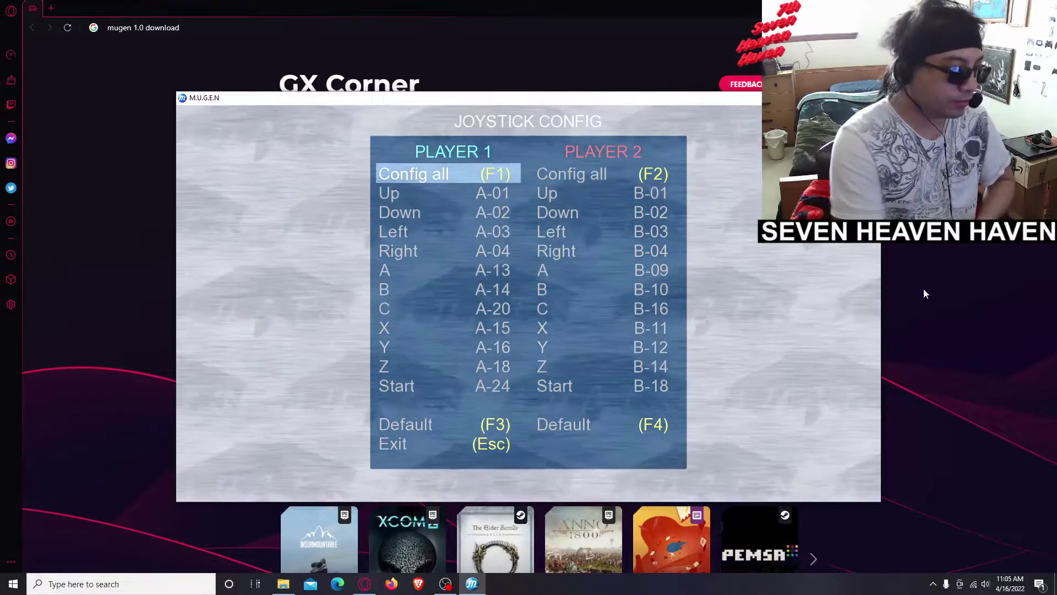
pyautogui.press('Return')
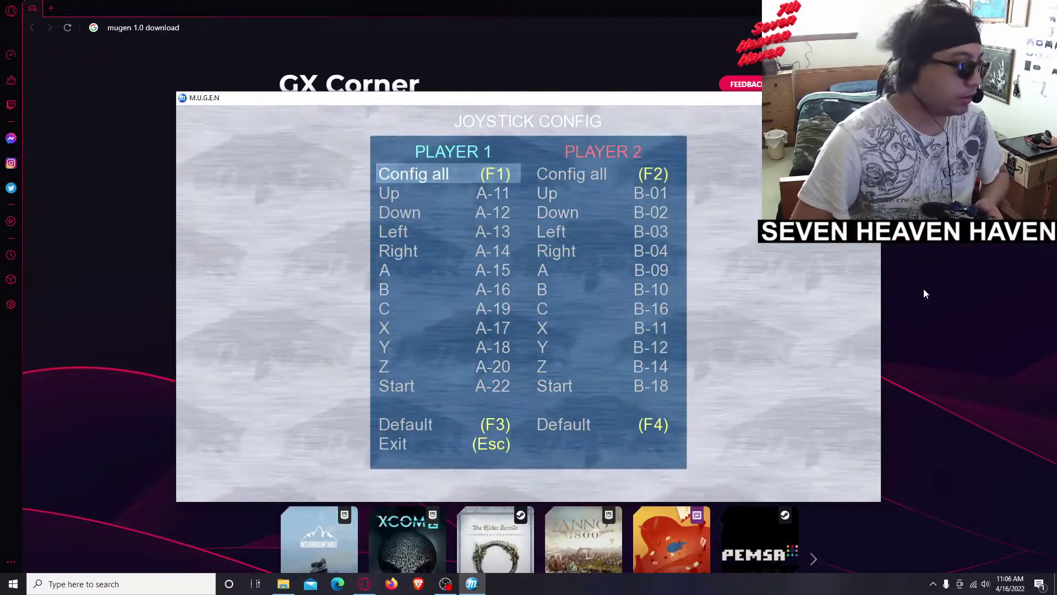
pyautogui.press('Up')
pyautogui.press('Up')
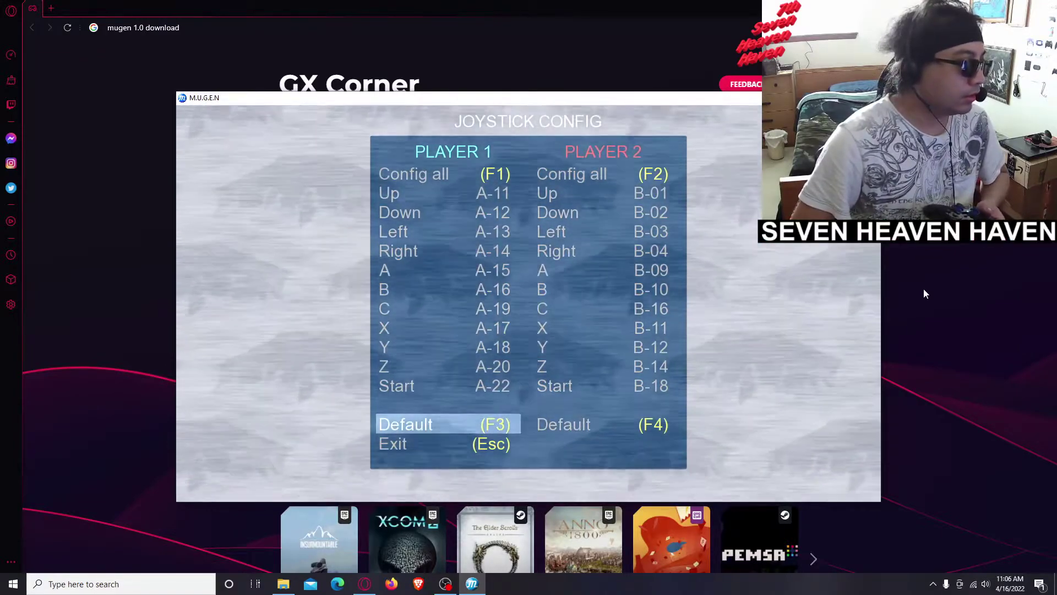
# - Leave the Joystick Config screen and return from Input Config to Options
pyautogui.press('Down')
pyautogui.press('Down')
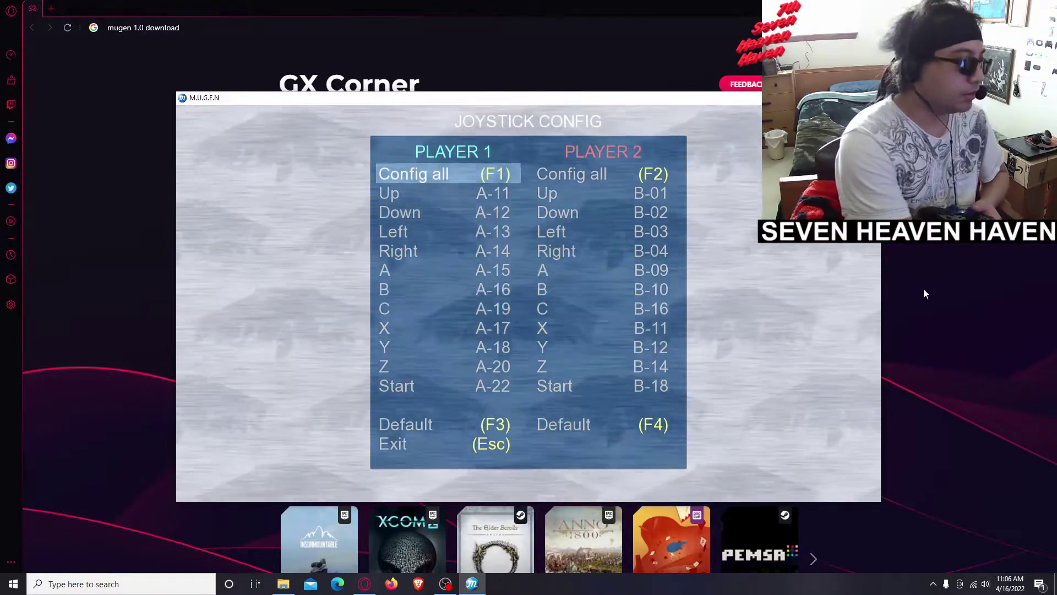
pyautogui.press('Escape')
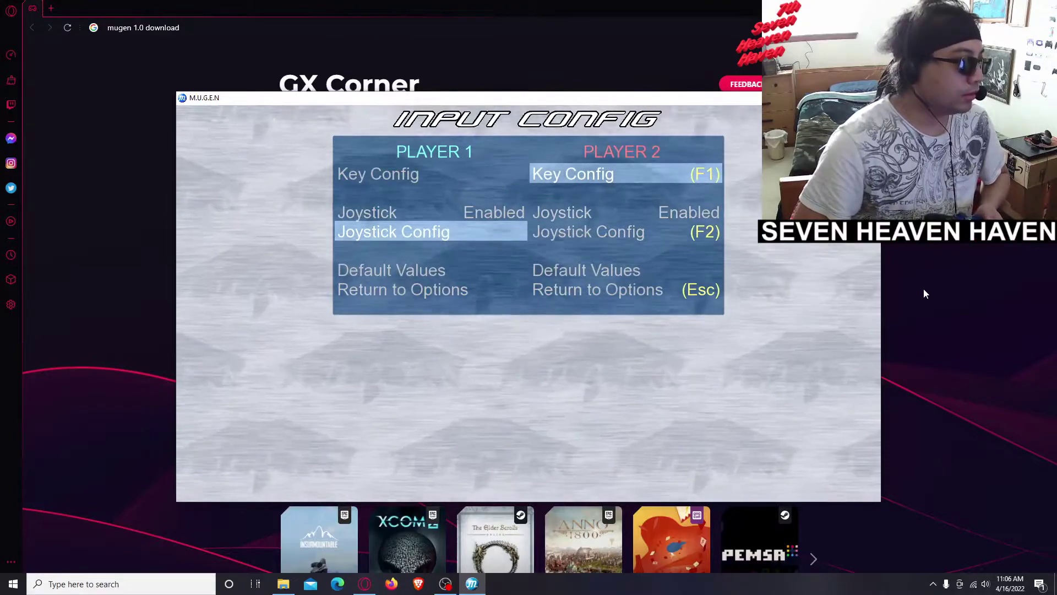
pyautogui.press('Down')
pyautogui.press('Down')
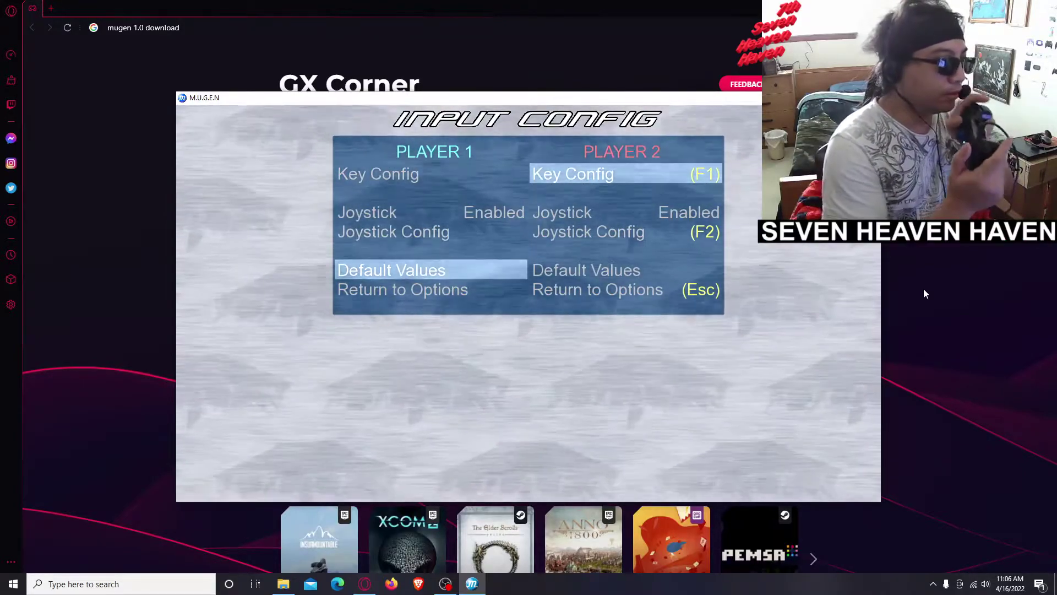
pyautogui.press('Return')
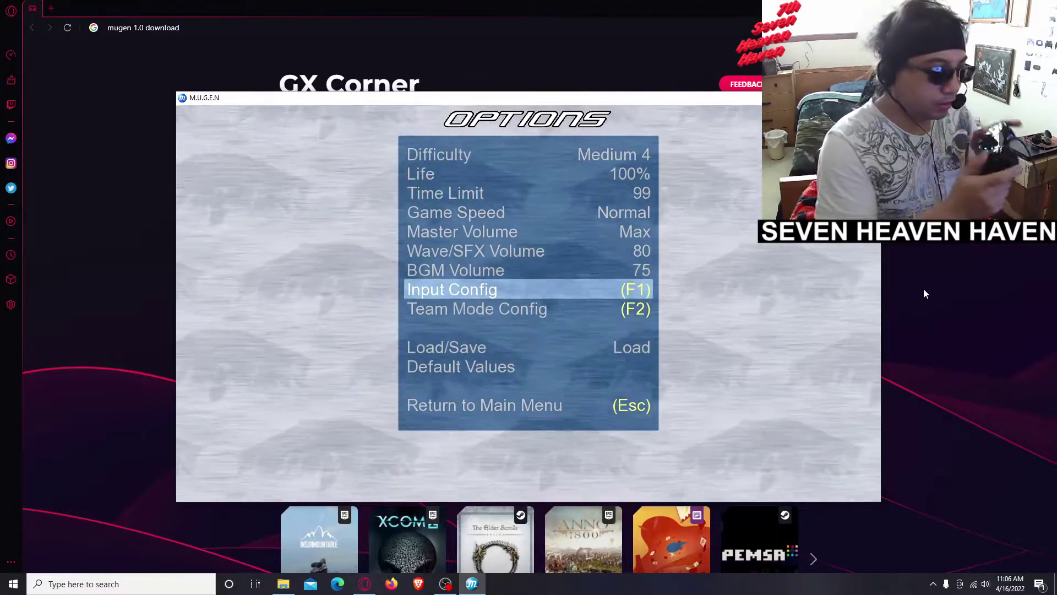
# - Set Load/Save to Save in Options and save the configuration
pyautogui.press('Down')
pyautogui.press('Down')
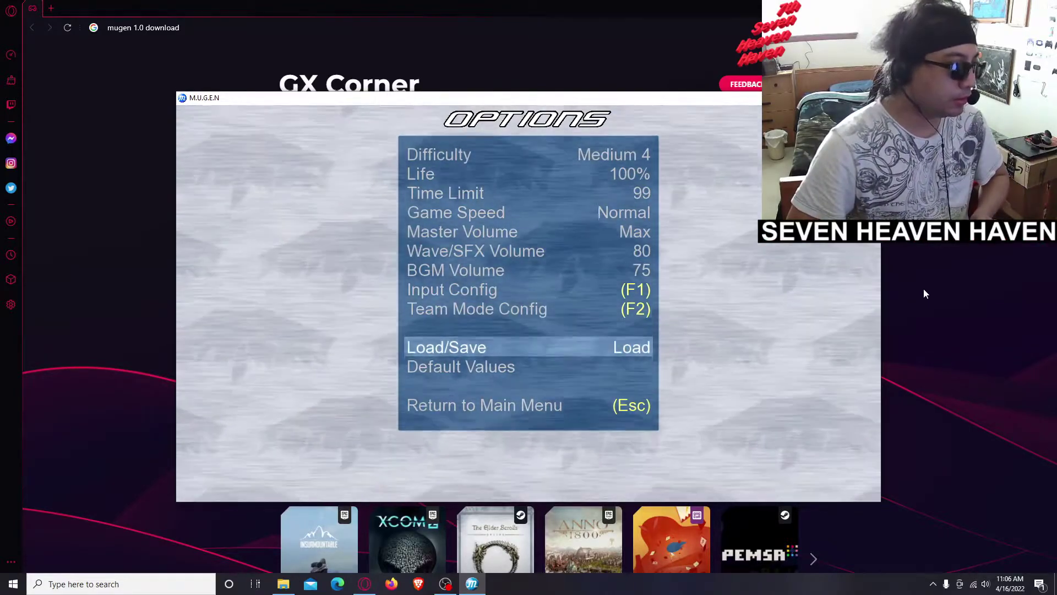
pyautogui.press('Right')
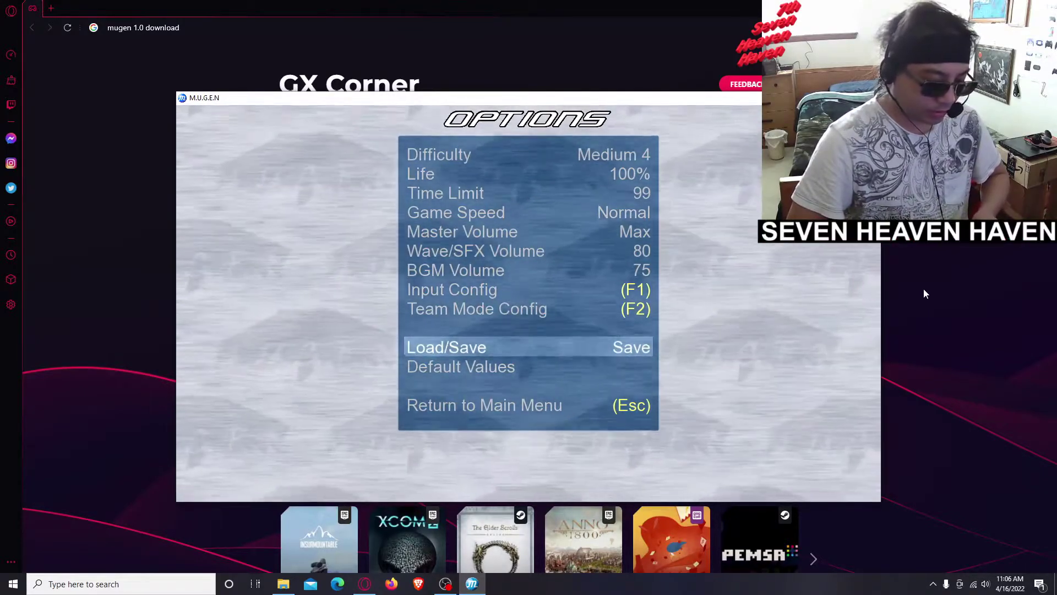
pyautogui.press('Return')
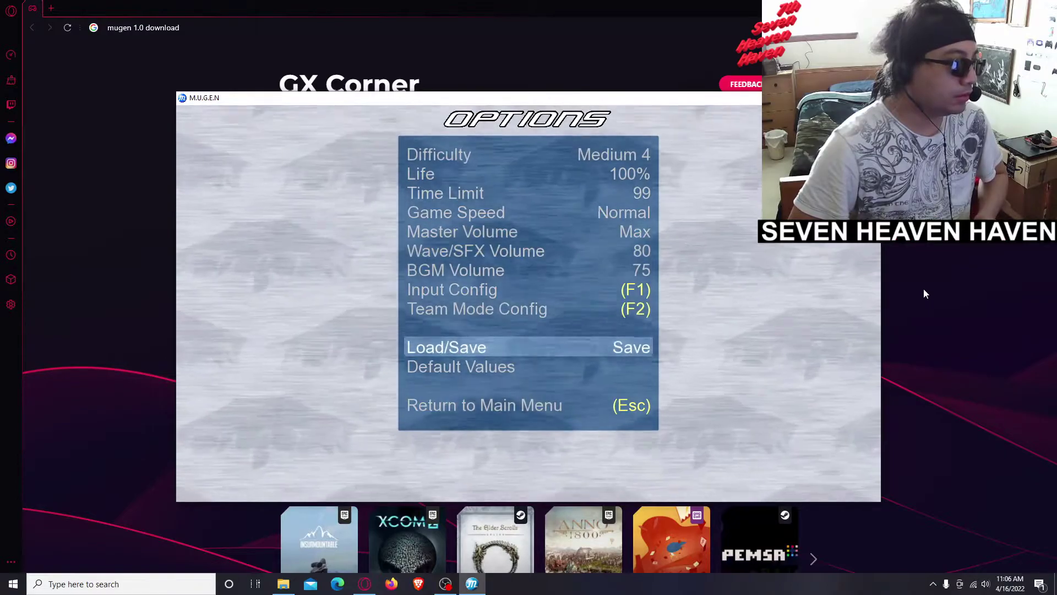
# - Set Load/Save back to Load and return to the main menu
pyautogui.press('Right')
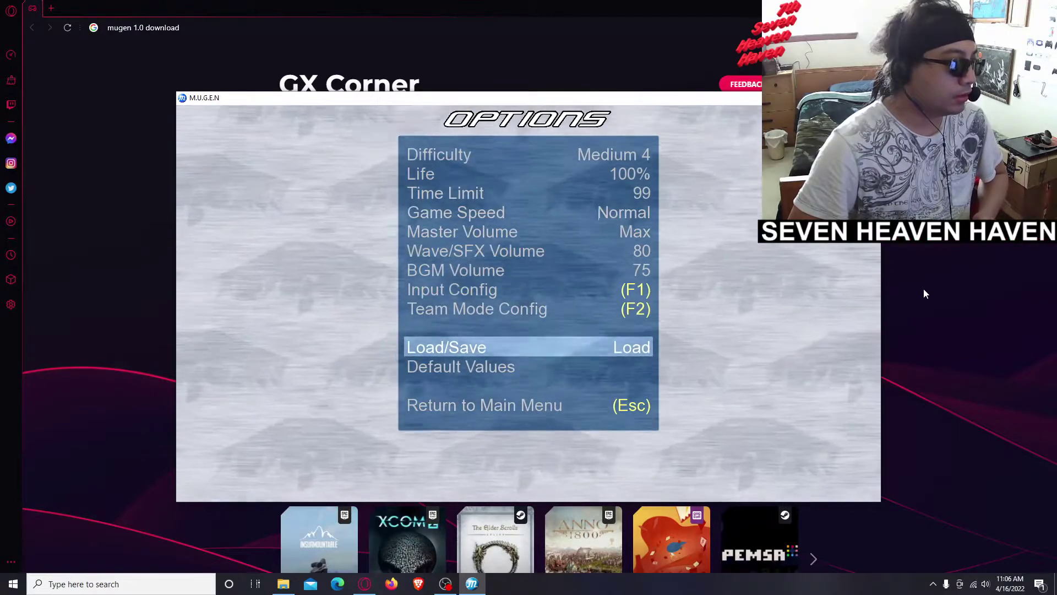
pyautogui.press('Down')
pyautogui.press('Down')
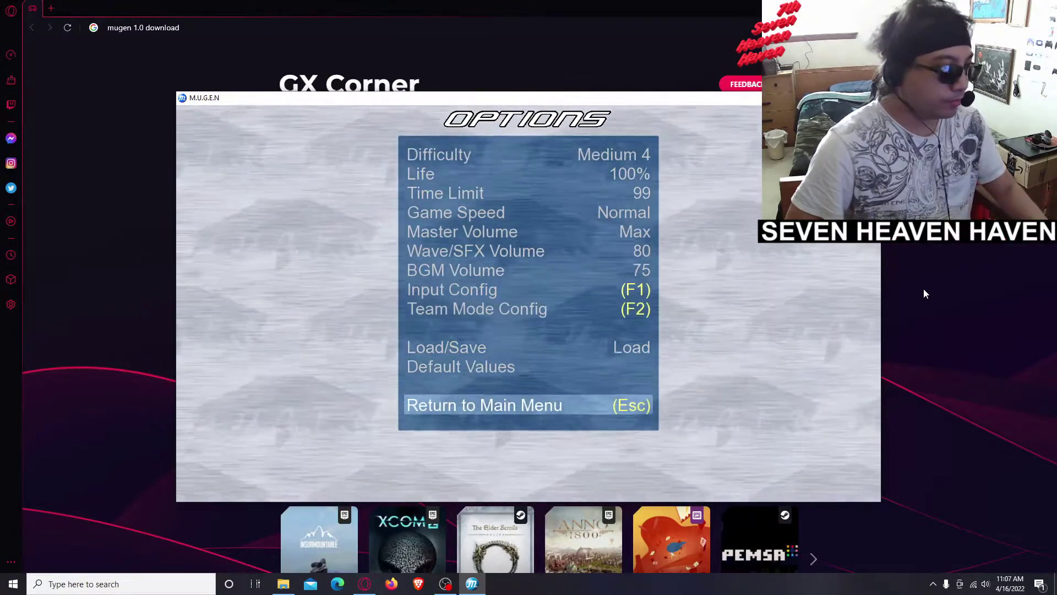
pyautogui.press('Return')
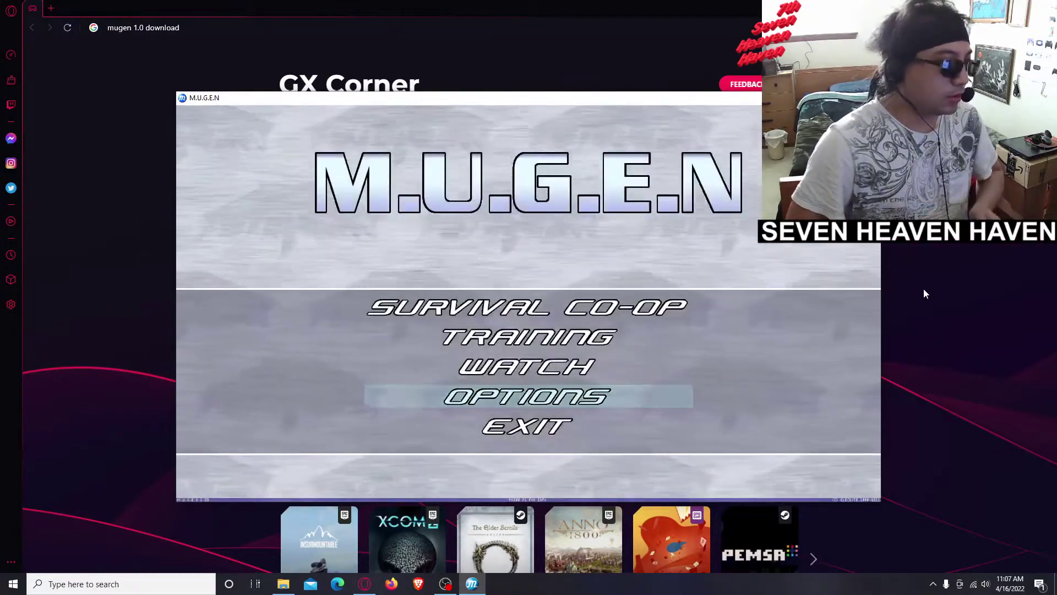
# - Look through the game modes in the main menu, from Arcade down to Options
pyautogui.press('Down')
pyautogui.press('Down')
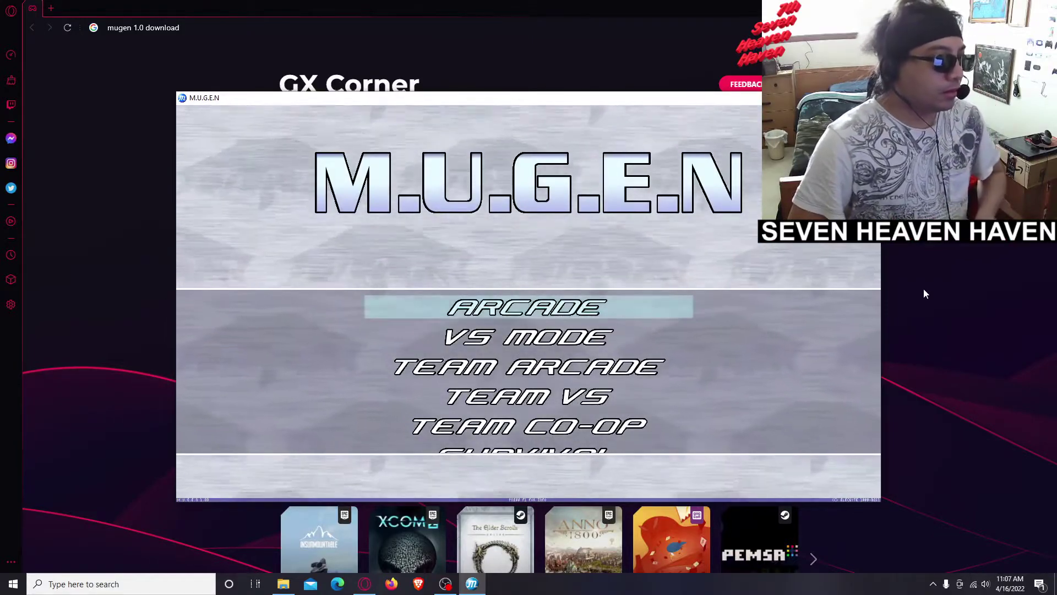
pyautogui.press('Down')
pyautogui.press('Down')
pyautogui.press('Down')
pyautogui.press('Down')
pyautogui.press('Down')
pyautogui.press('Down')
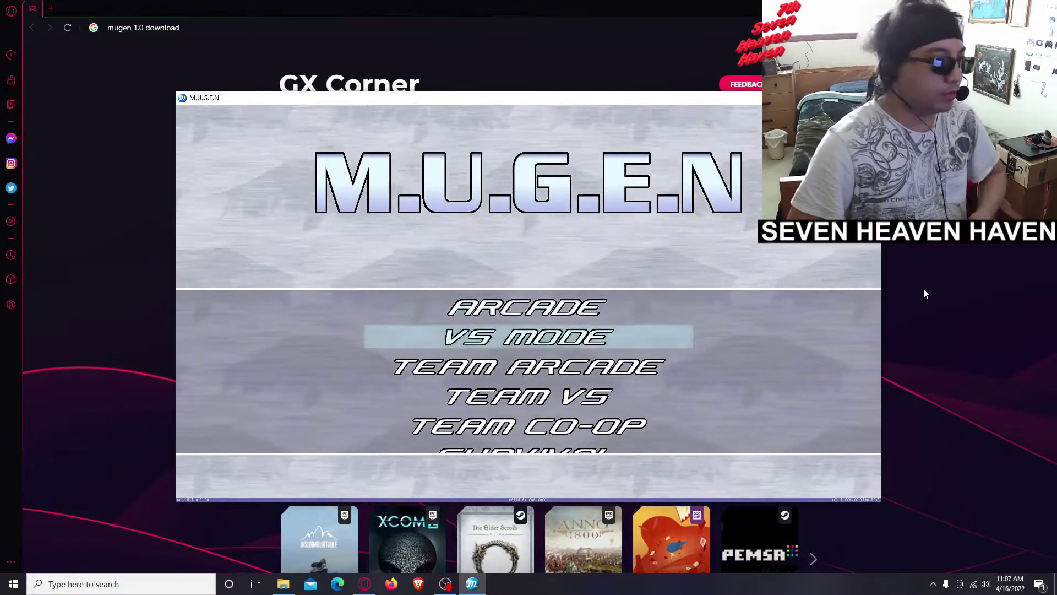
pyautogui.press('Down')
pyautogui.press('Down')
pyautogui.press('Down')
pyautogui.press('Down')
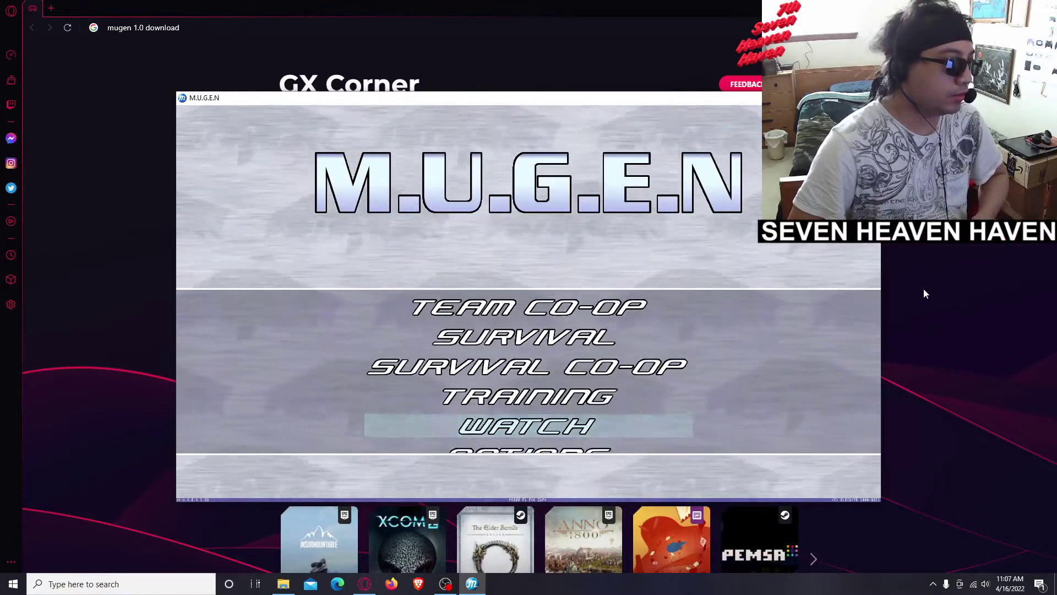
pyautogui.press('Down')
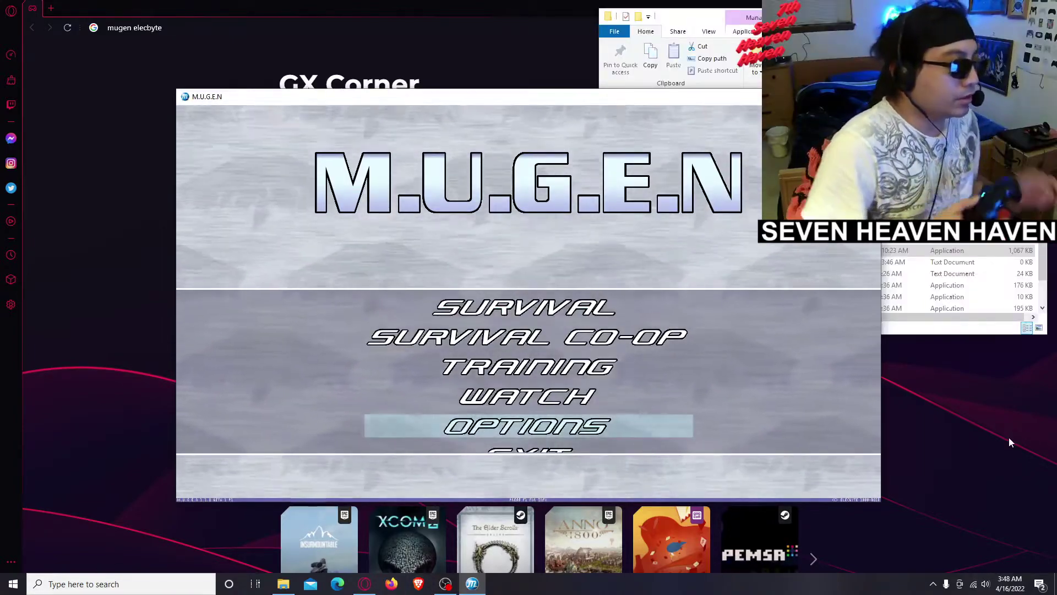
# - Start Arcade mode with the Kung Fu Man in the first character slot
pyautogui.press('Down')
pyautogui.press('Down')
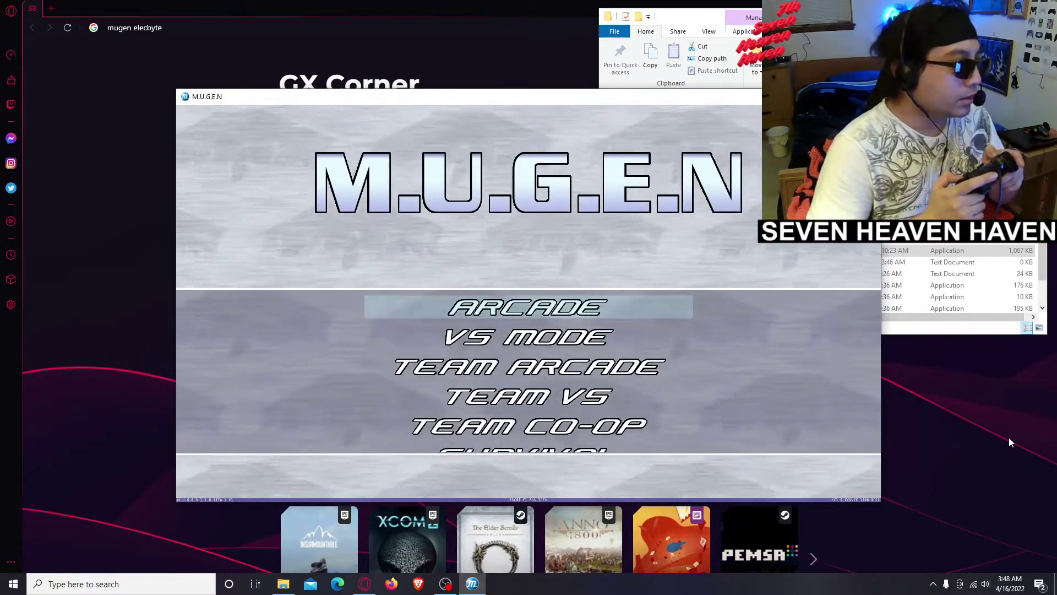
pyautogui.press('Return')
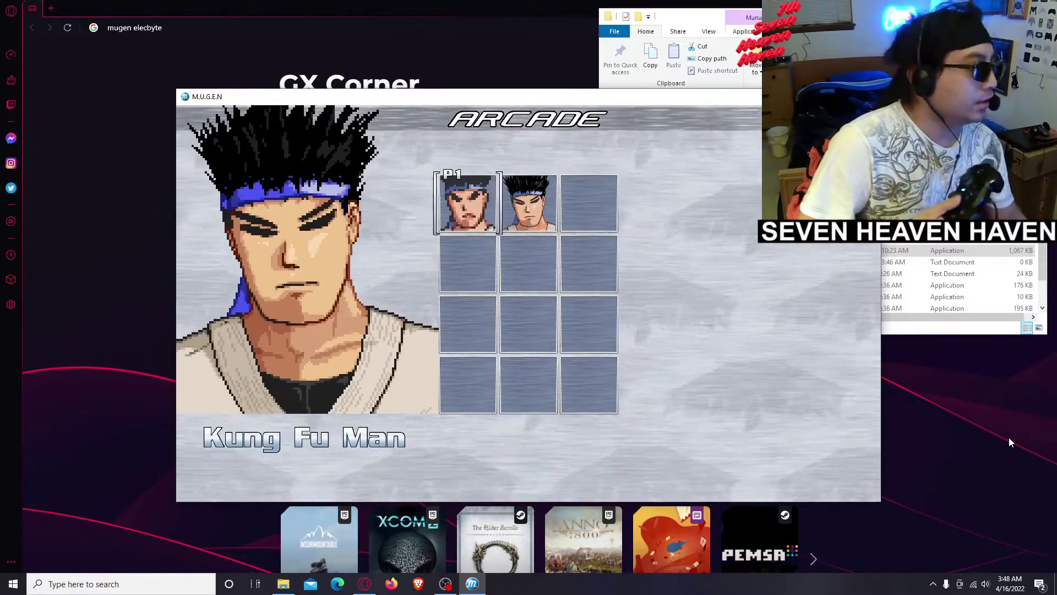
pyautogui.press('Right')
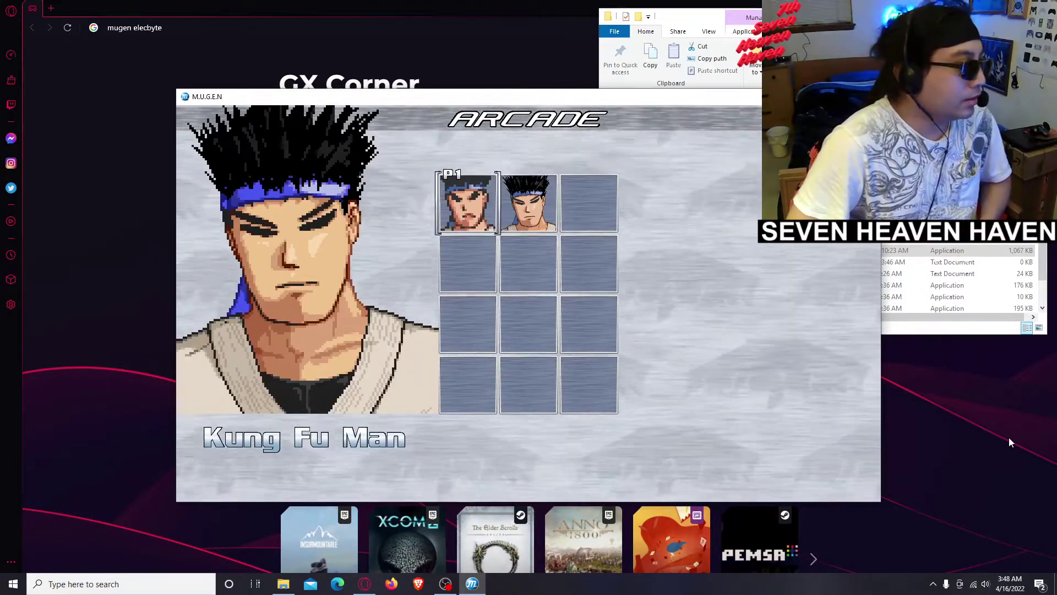
pyautogui.press('Return')
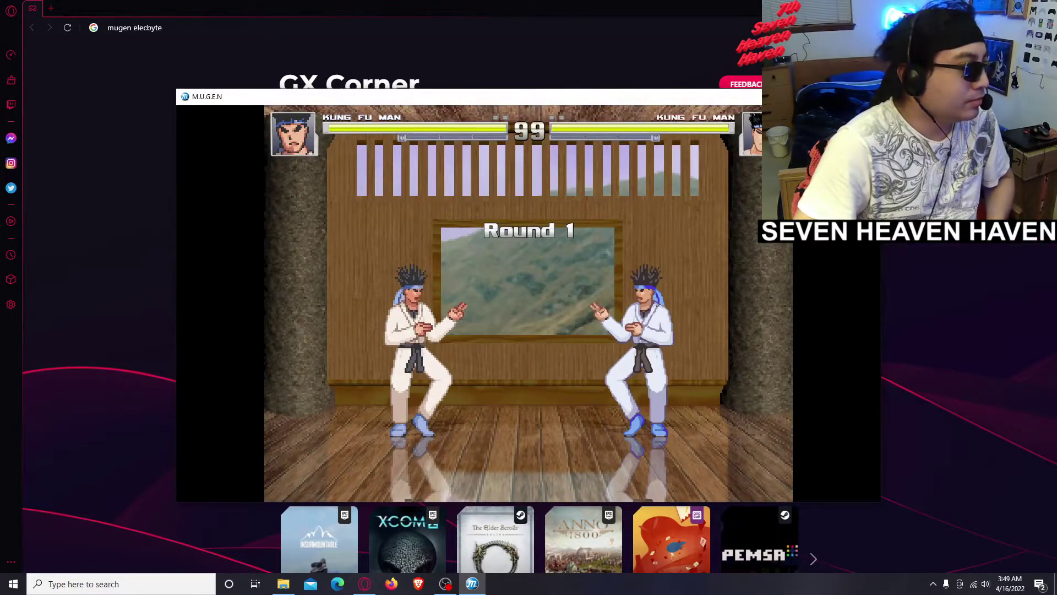
# - Play the Arcade match by moving, jumping and attacking, and quit to the character select screen
pyautogui.press('Left')
pyautogui.press('Up')
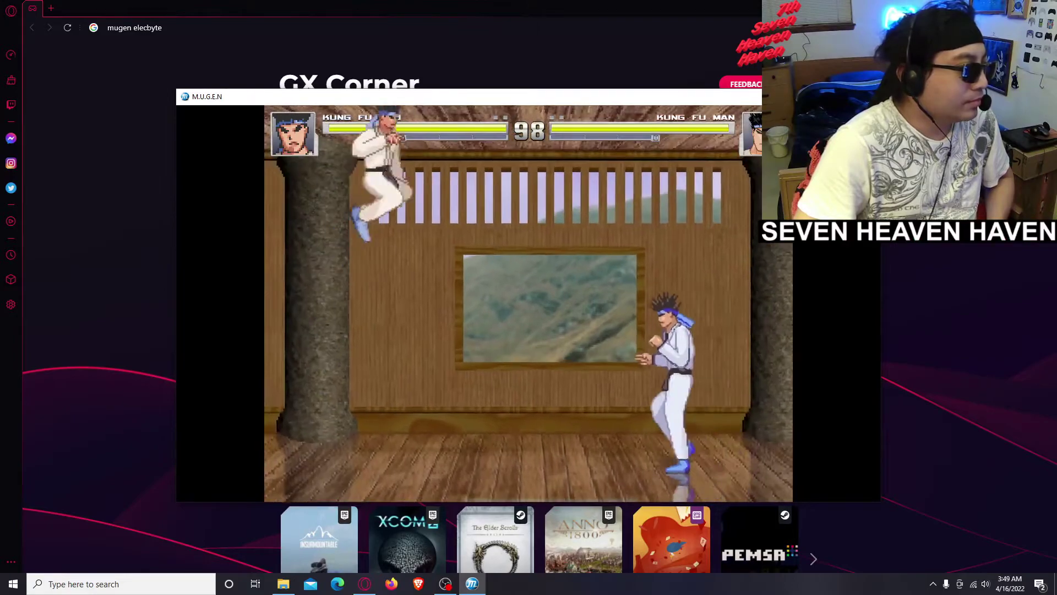
pyautogui.press('Right')
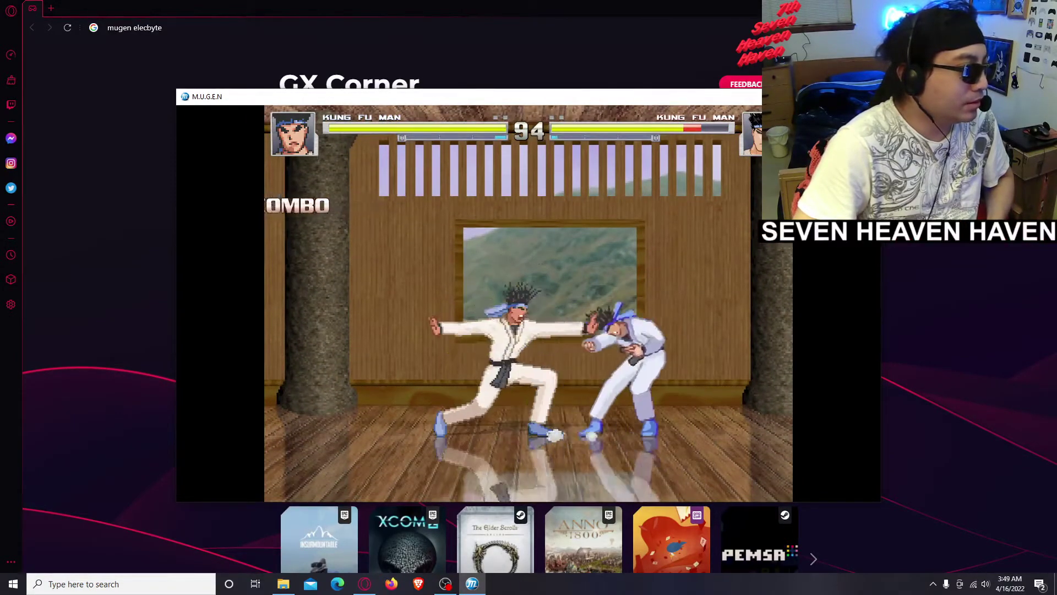
pyautogui.press('Left')
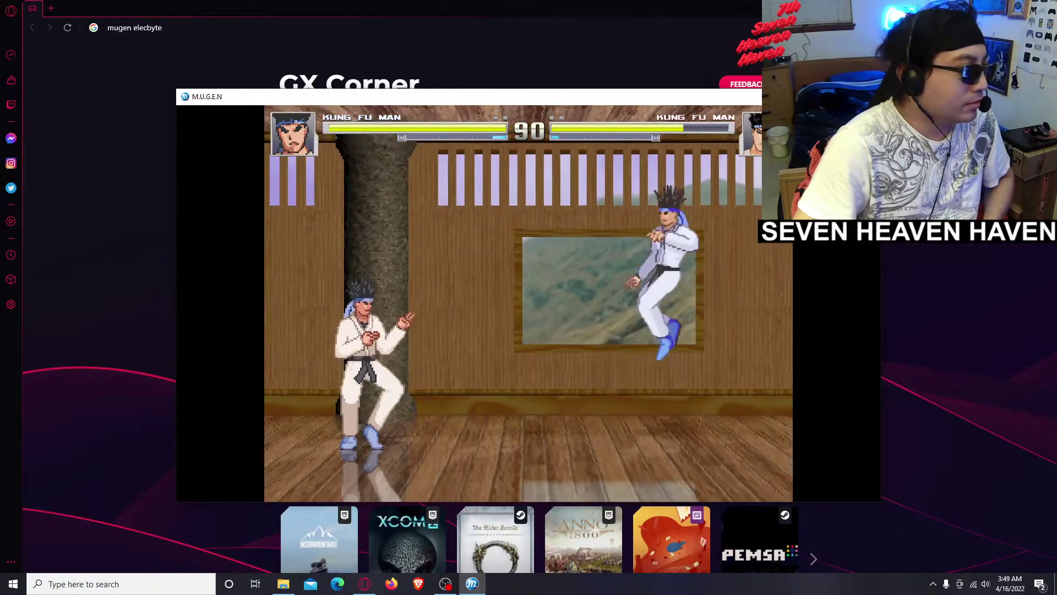
pyautogui.press('z')
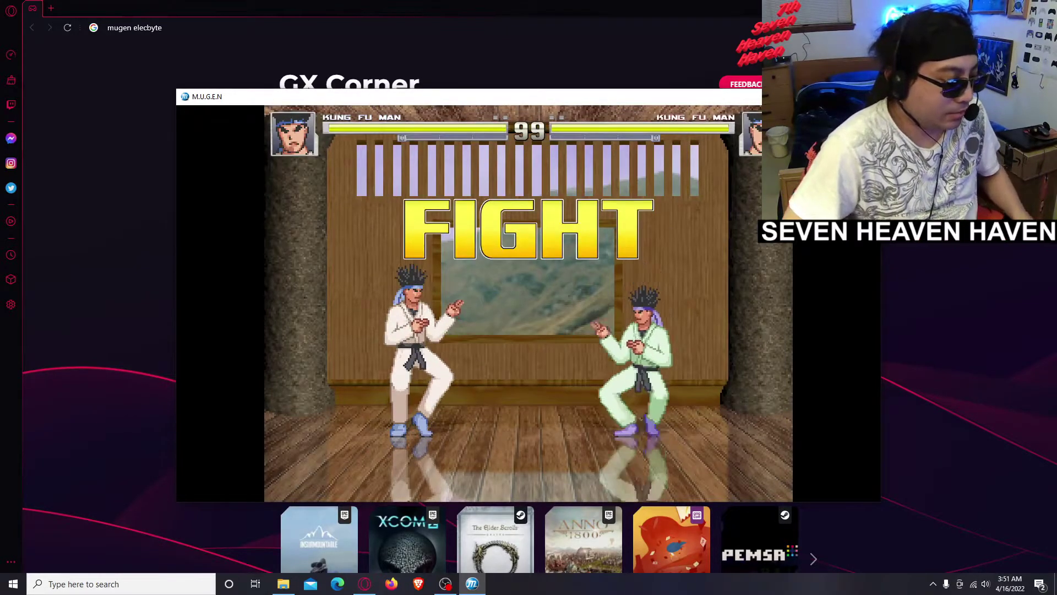
pyautogui.press('Escape')
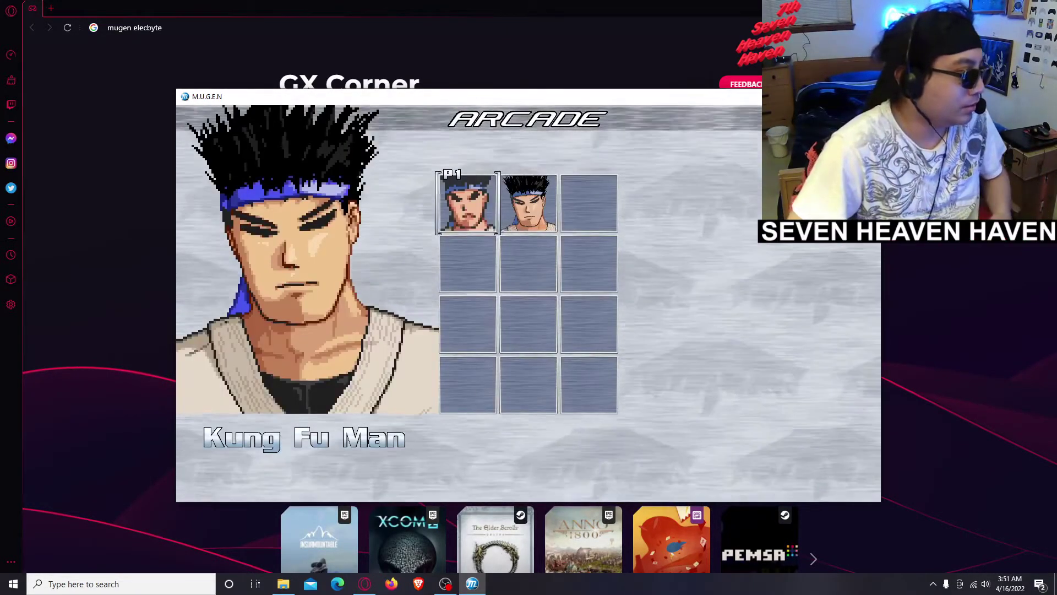
# - Choose the Kung Fu Man in the second character slot and skip the intro story to start the match
pyautogui.press('Right')
pyautogui.press('Return')
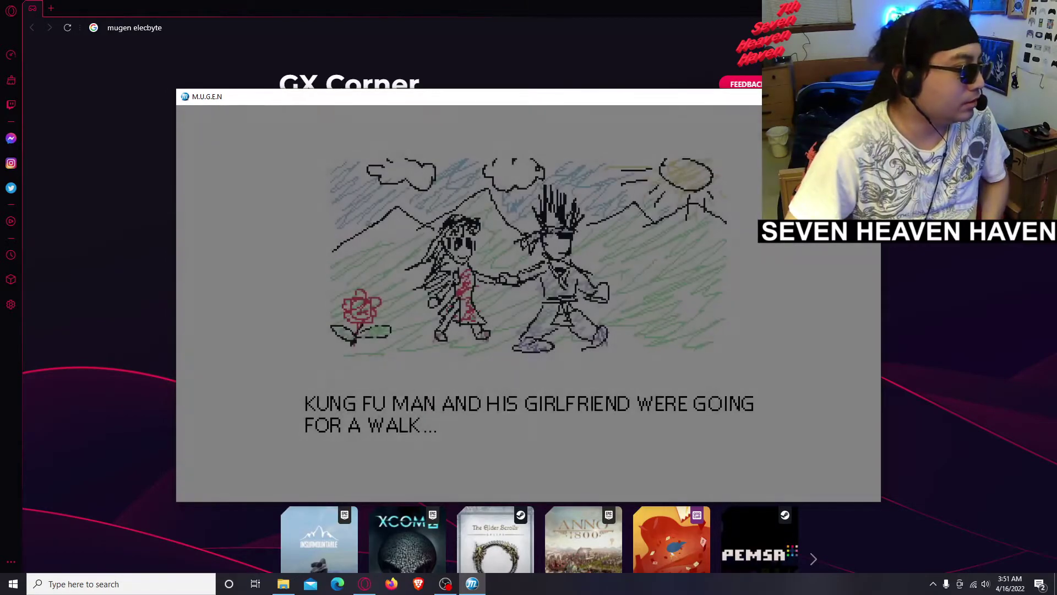
pyautogui.press('Return')
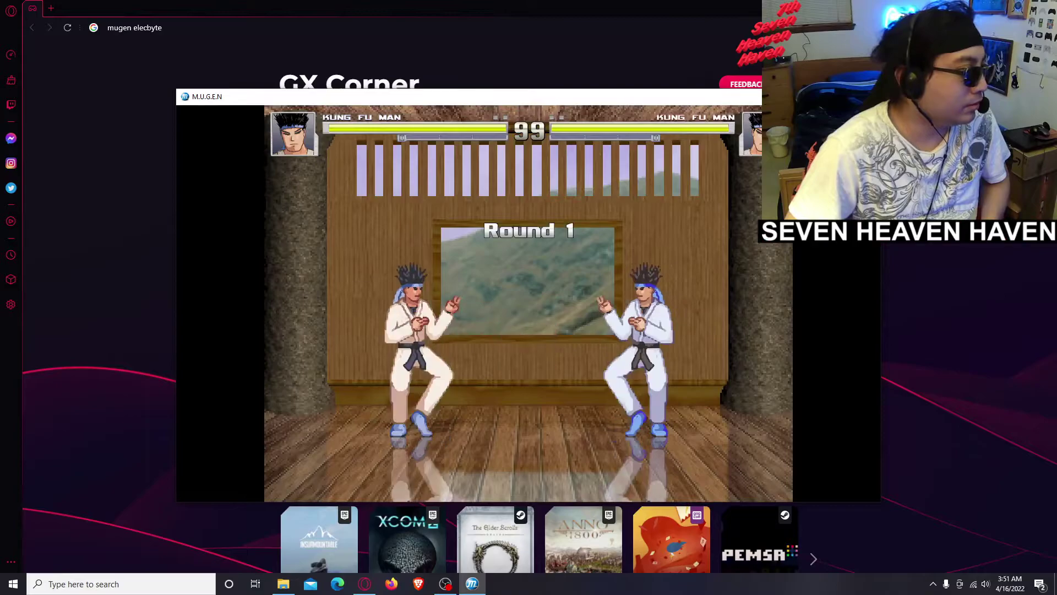
# - Fight the opponent with attacks and jumps, and quit the Arcade match to the main menu
pyautogui.hotkey('Down', 'c')
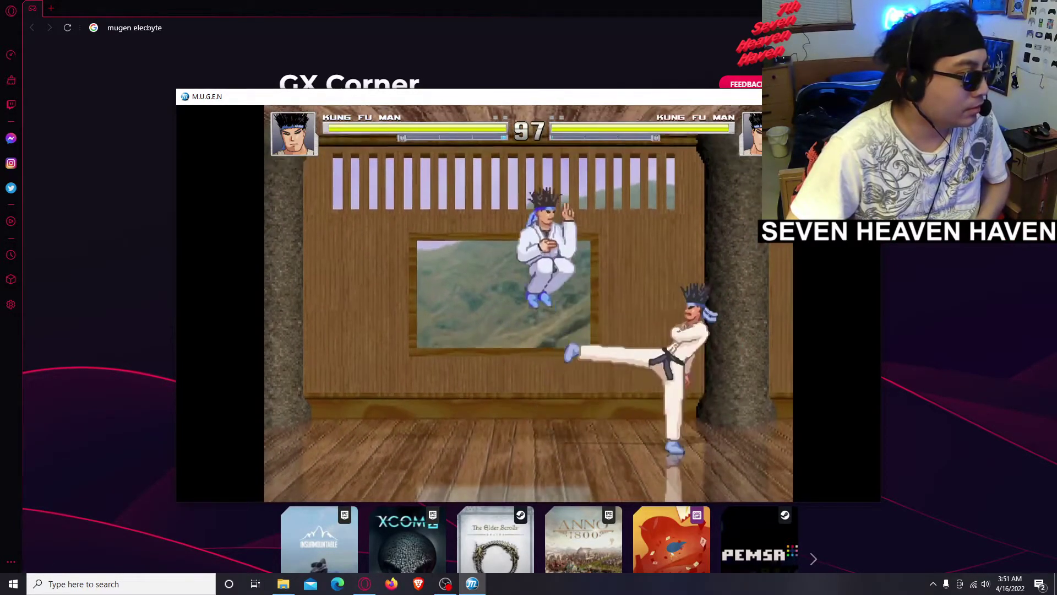
pyautogui.hotkey('Up', 'x')
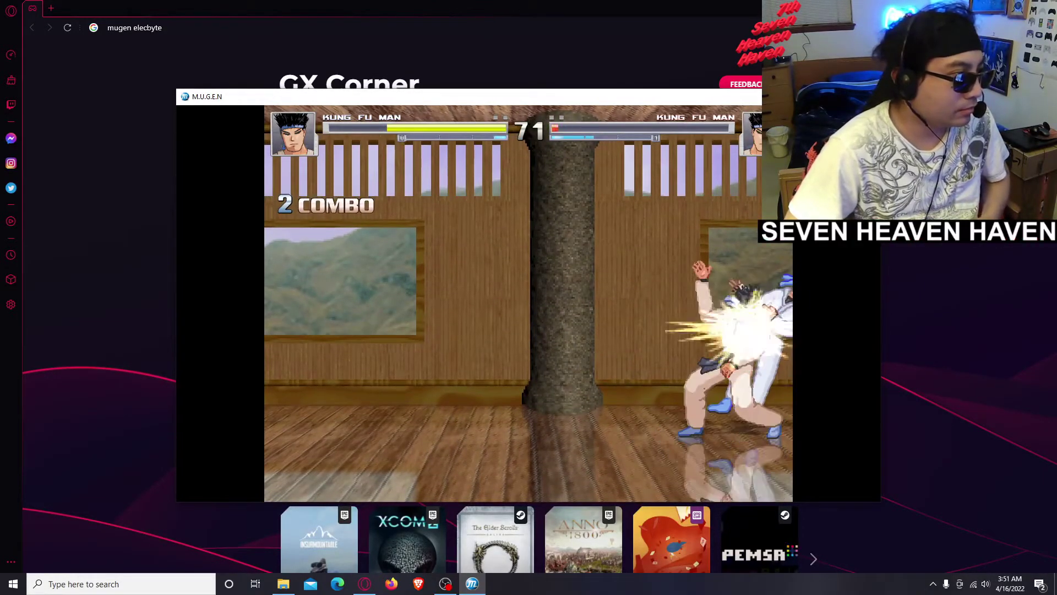
pyautogui.press('Escape')
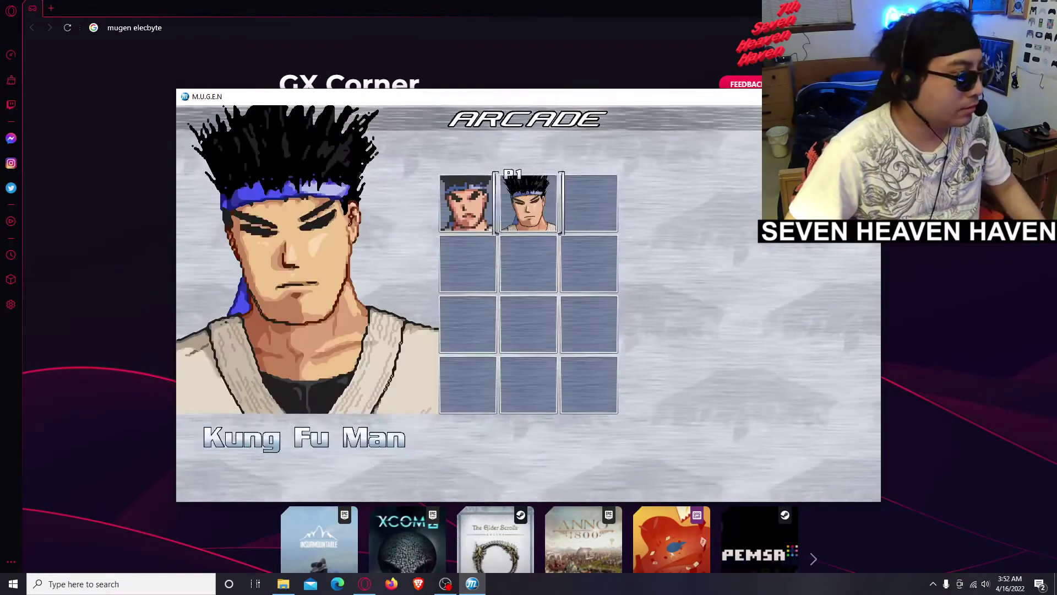
pyautogui.press('Escape')
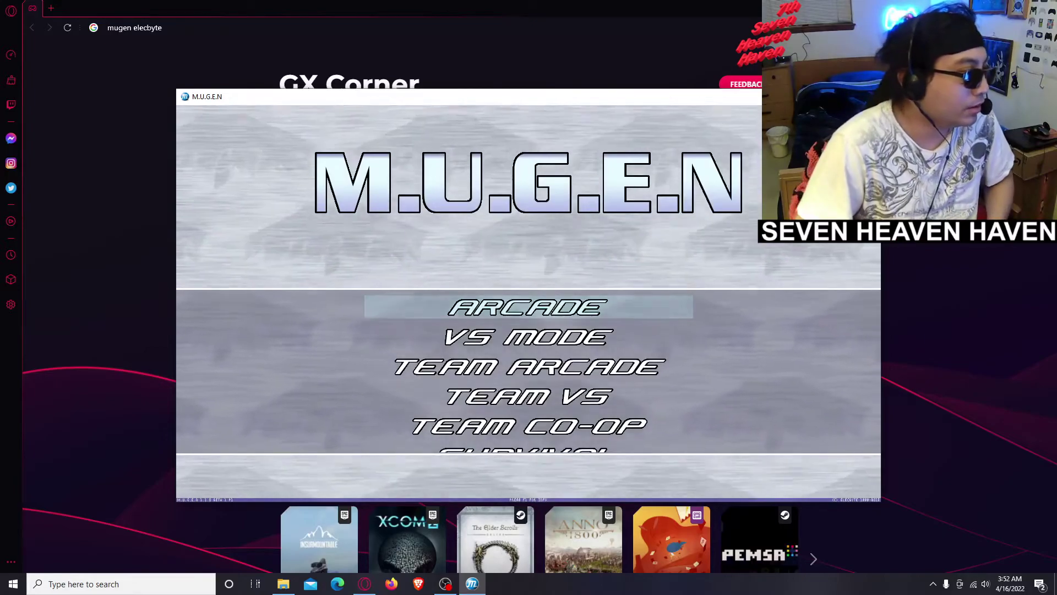
# - Go from Arcade to a Training match with Kung Fu Man, leave it and exit M.U.G.E.N
pyautogui.press('Down')
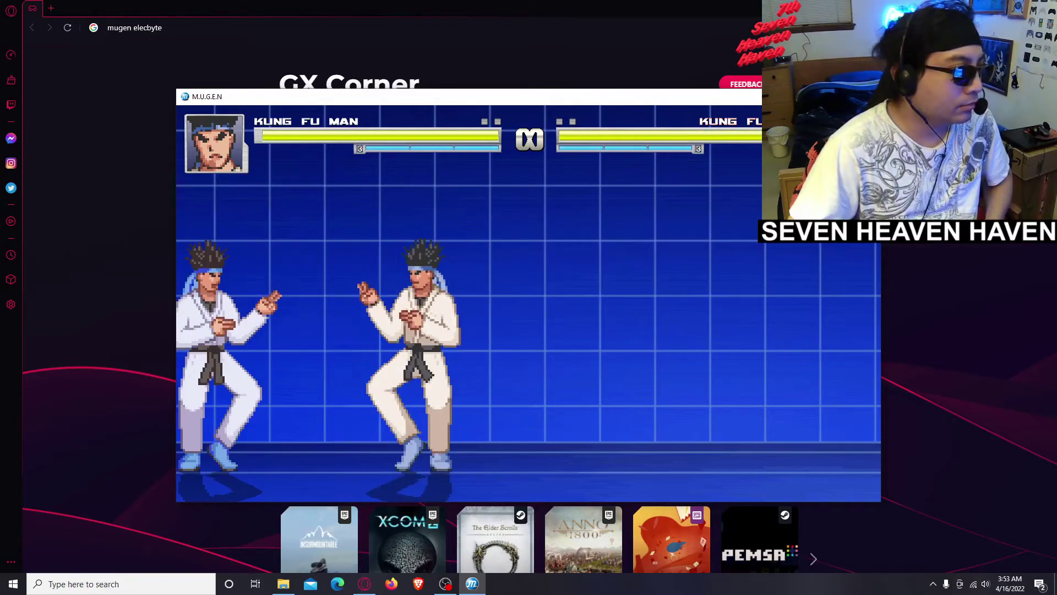
pyautogui.press('Escape')
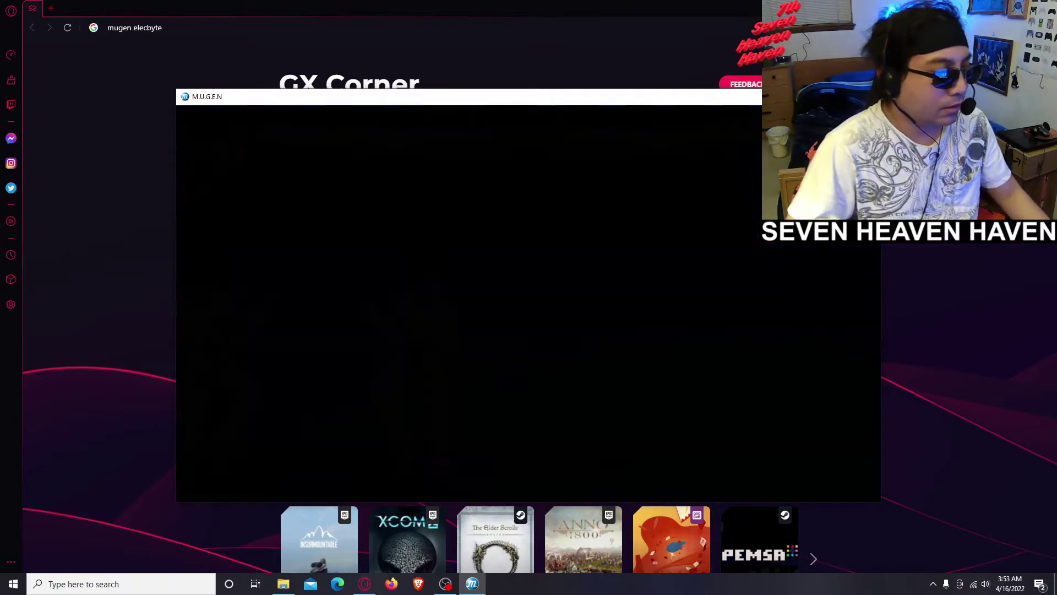
pyautogui.press('Escape')
pyautogui.press('Escape')
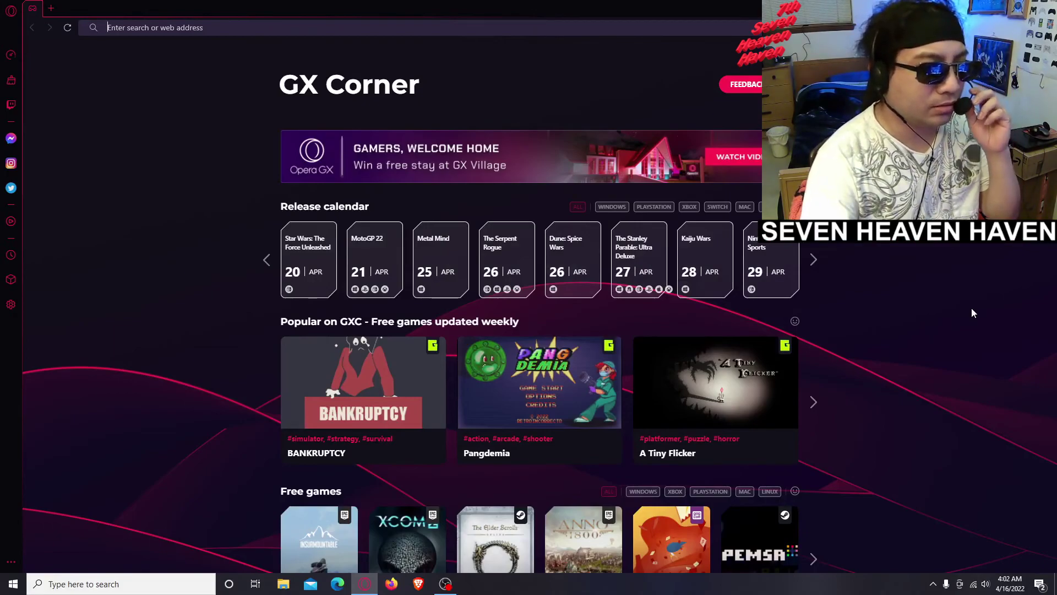
pyautogui.moveTo(438, 586)
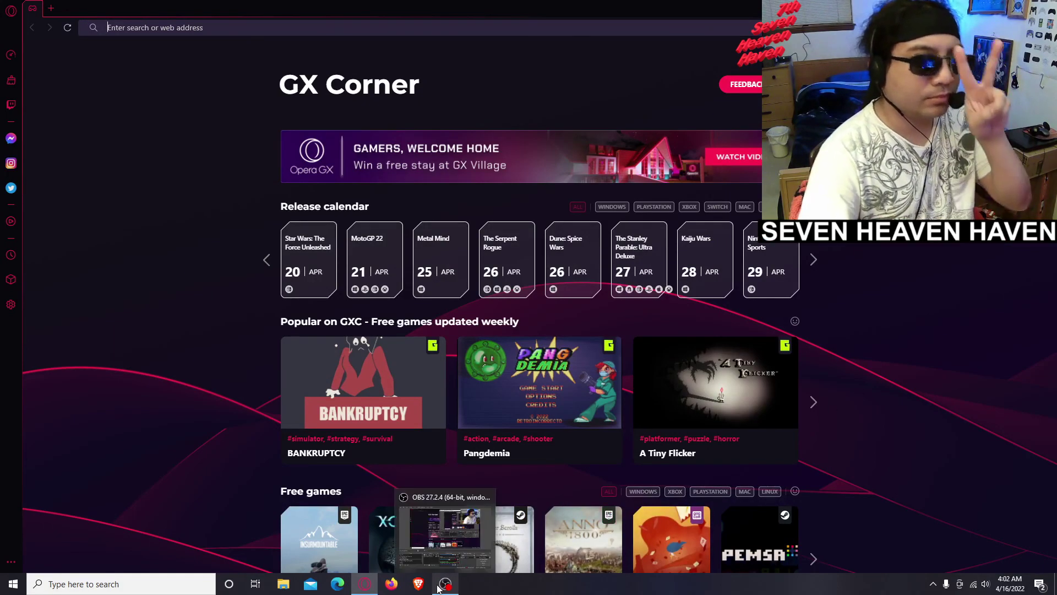